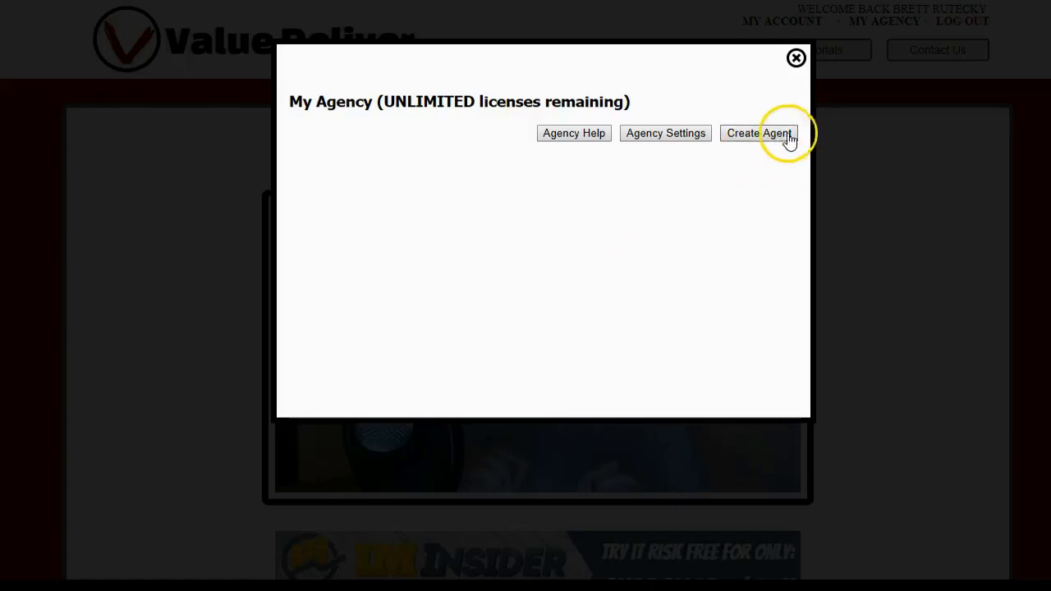
Step: Clear the prefilled email and password in the agent creation form, and close the form without creating an account
{"action": "left_click", "coordinate": [776, 138]}
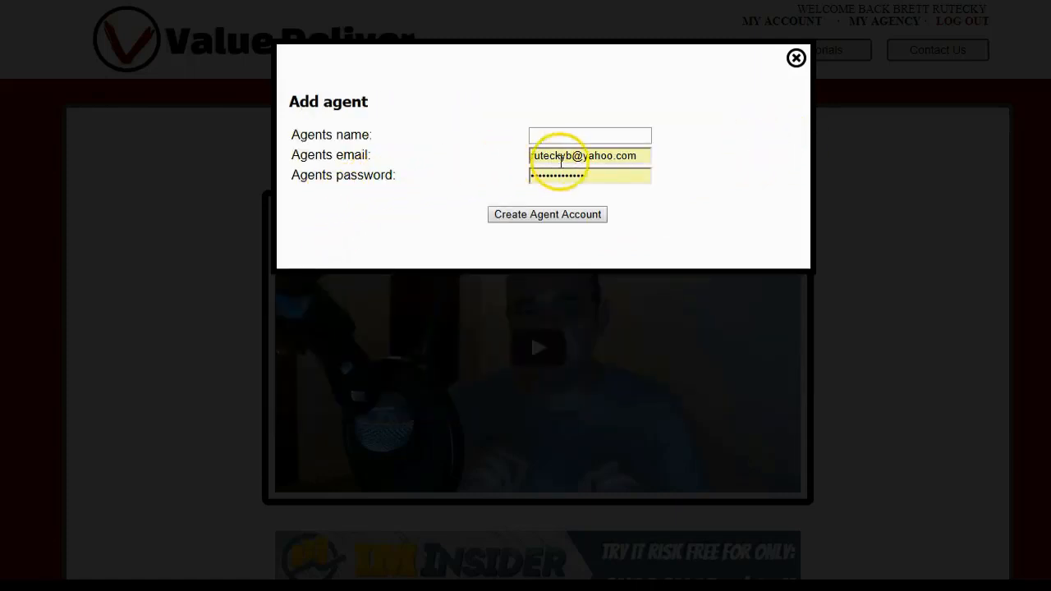
{"action": "left_click_drag", "start_coordinate": [644, 155], "coordinate": [485, 169]}
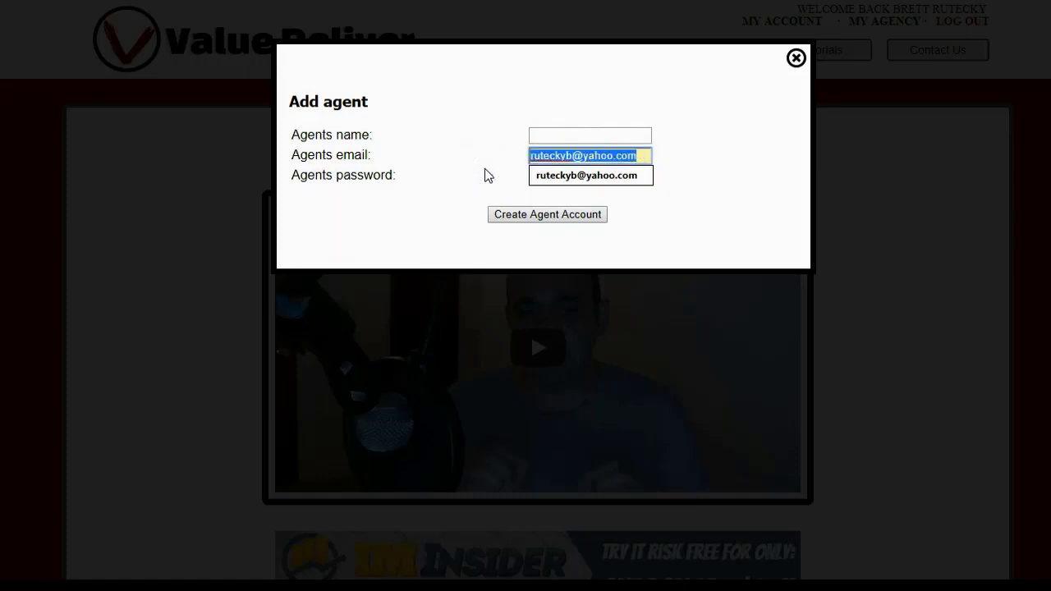
{"action": "key", "text": "BackSpace"}
{"action": "left_click", "coordinate": [740, 177]}
{"action": "double_click", "coordinate": [641, 174]}
{"action": "key", "text": "BackSpace"}
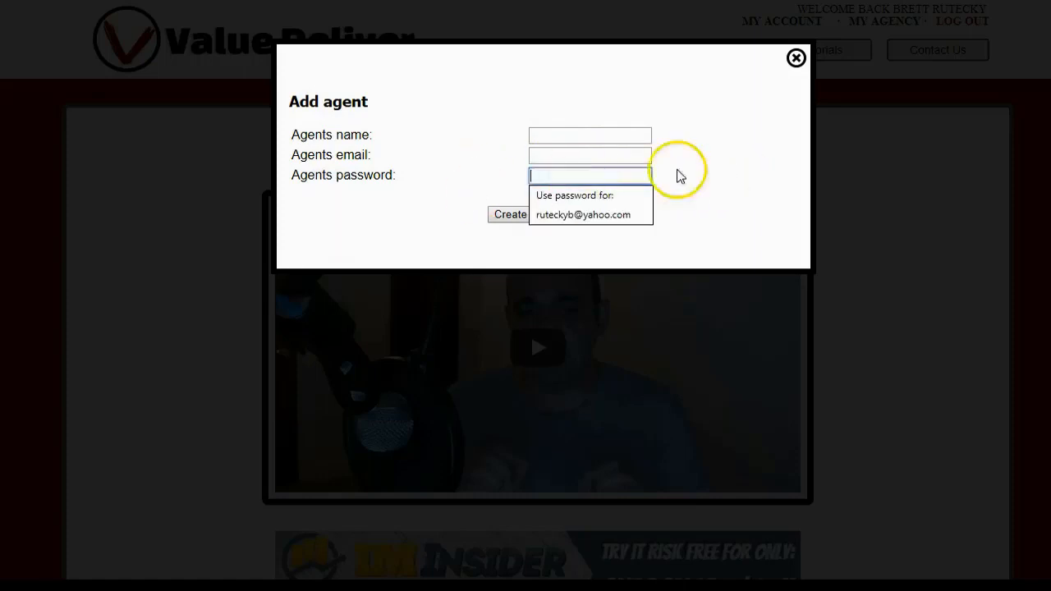
{"action": "left_click", "coordinate": [756, 159]}
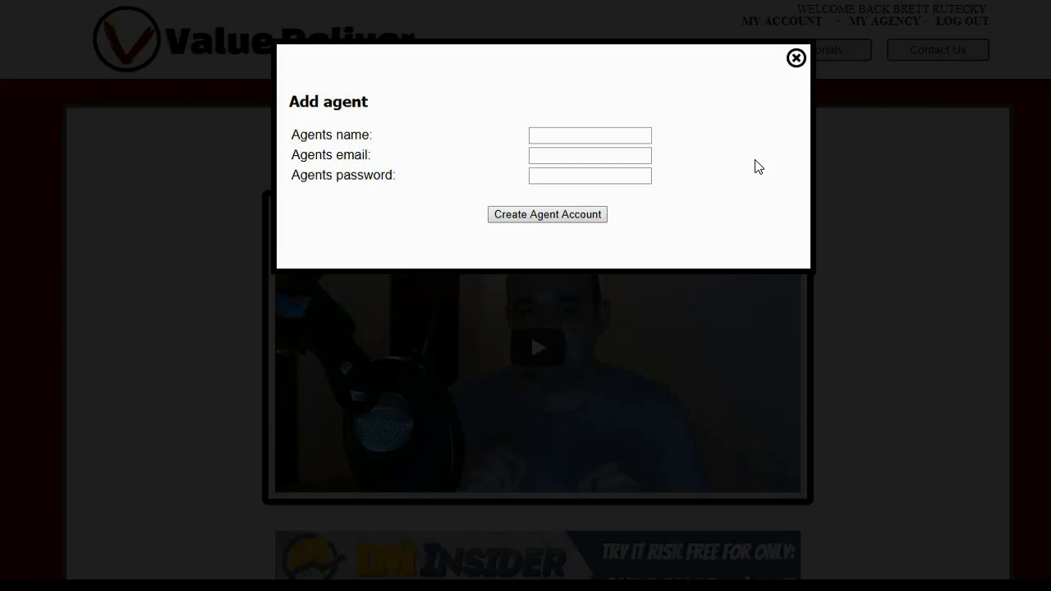
{"action": "left_click", "coordinate": [797, 60]}
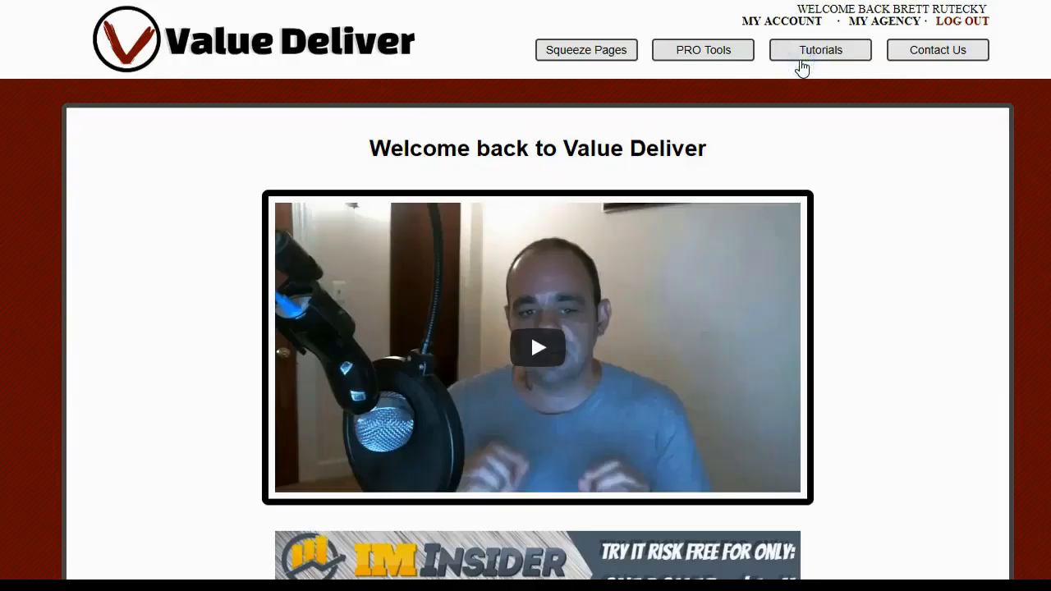
Step: Open the Agency Settings of the My Agency area
{"action": "left_click", "coordinate": [867, 23]}
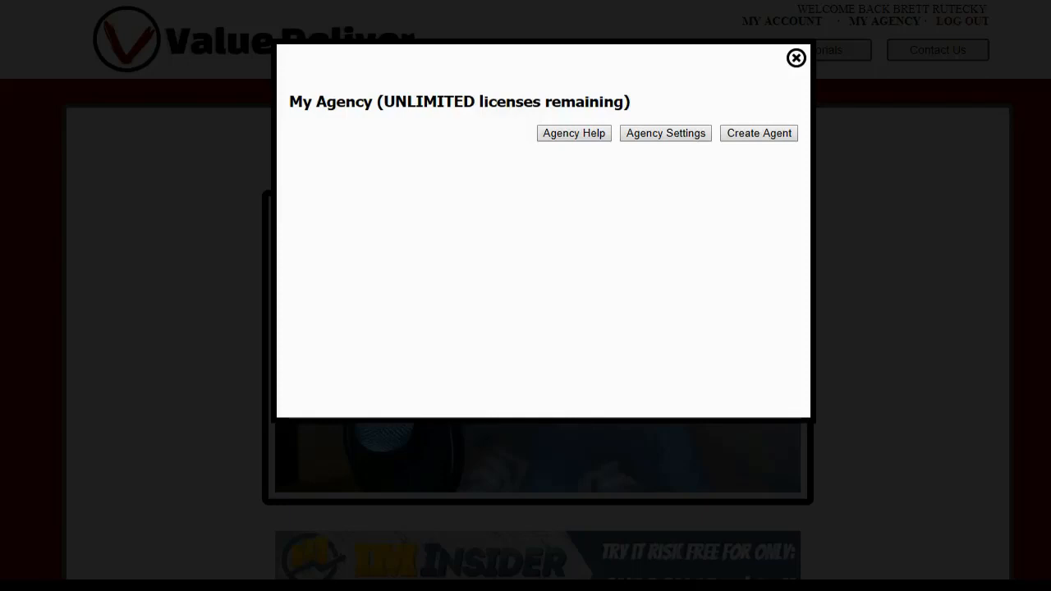
{"action": "left_click", "coordinate": [672, 138]}
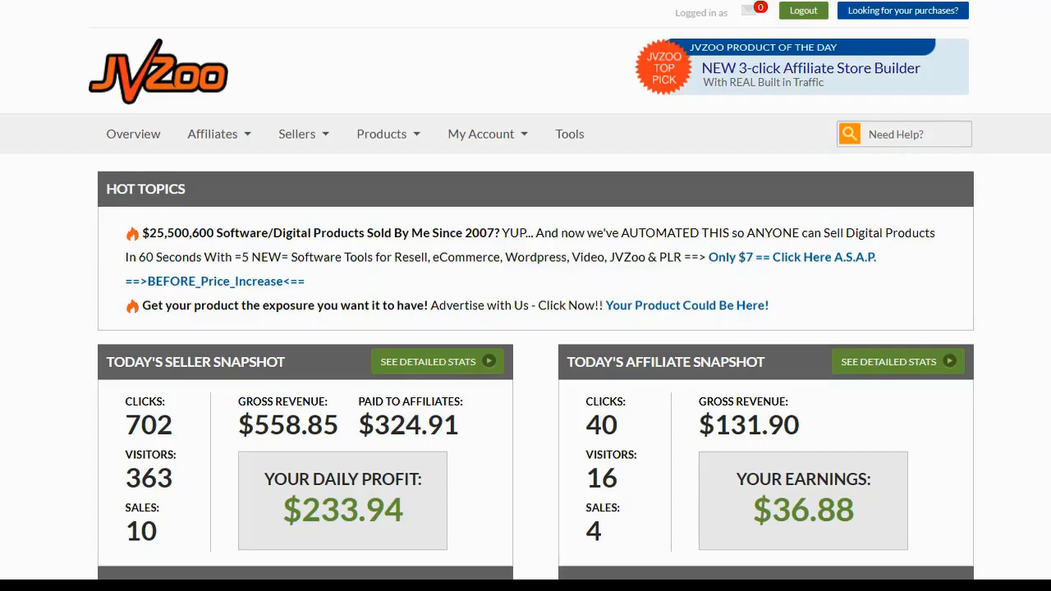
Step: Switch to JVZoo and start adding a new product from the Sellers Dashboard
{"action": "left_click", "coordinate": [298, 138]}
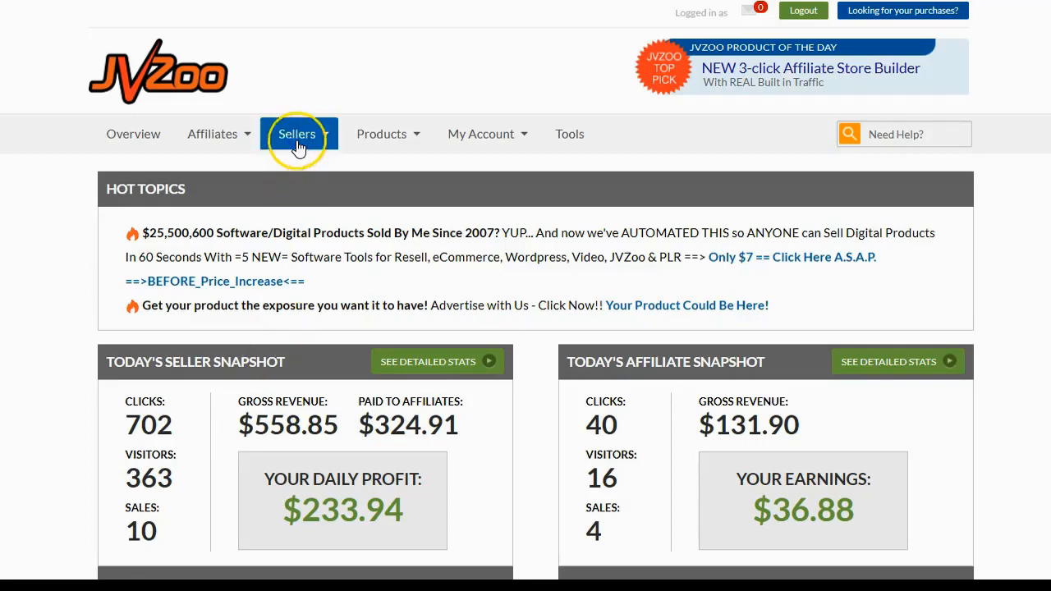
{"action": "left_click", "coordinate": [299, 168]}
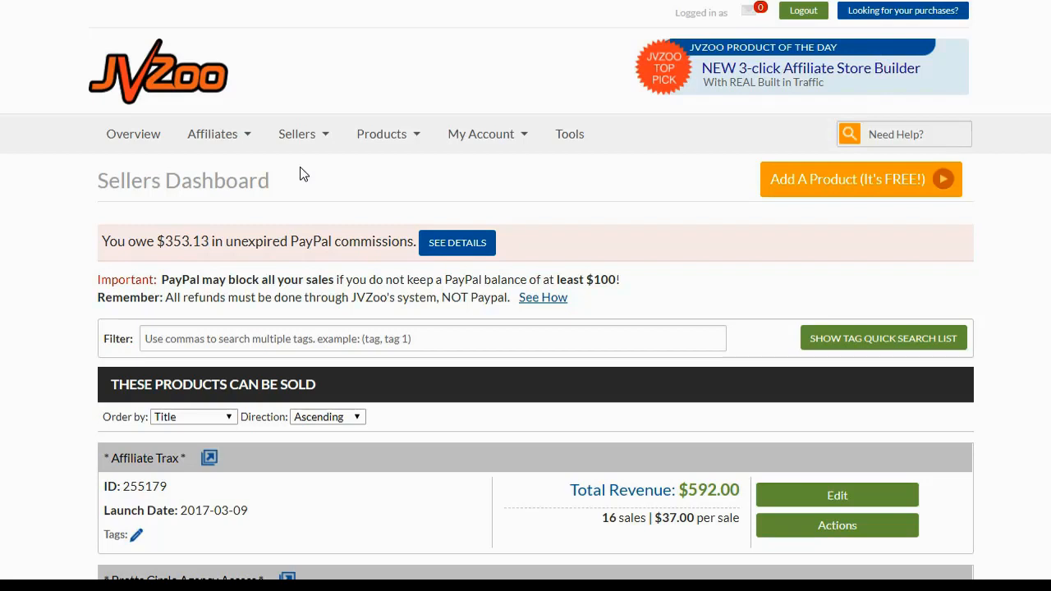
{"action": "left_click", "coordinate": [888, 195]}
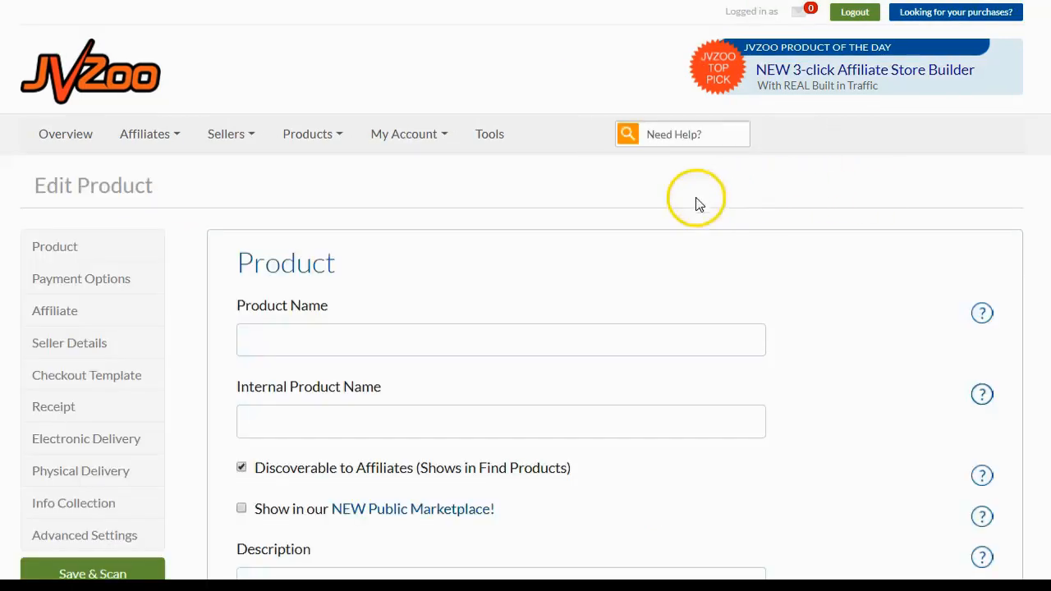
Step: Set the new product's name to "Value Deliver - Bretts Special"
{"action": "scroll", "coordinate": [584, 242], "scroll_direction": "down", "scroll_amount": 1}
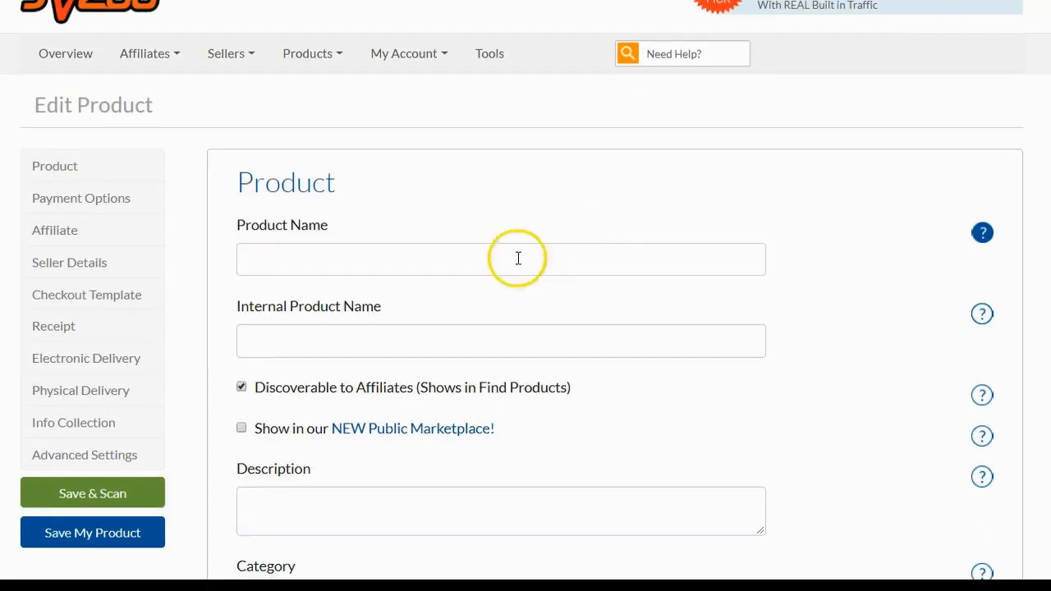
{"action": "left_click", "coordinate": [413, 266]}
{"action": "left_click", "coordinate": [500, 195]}
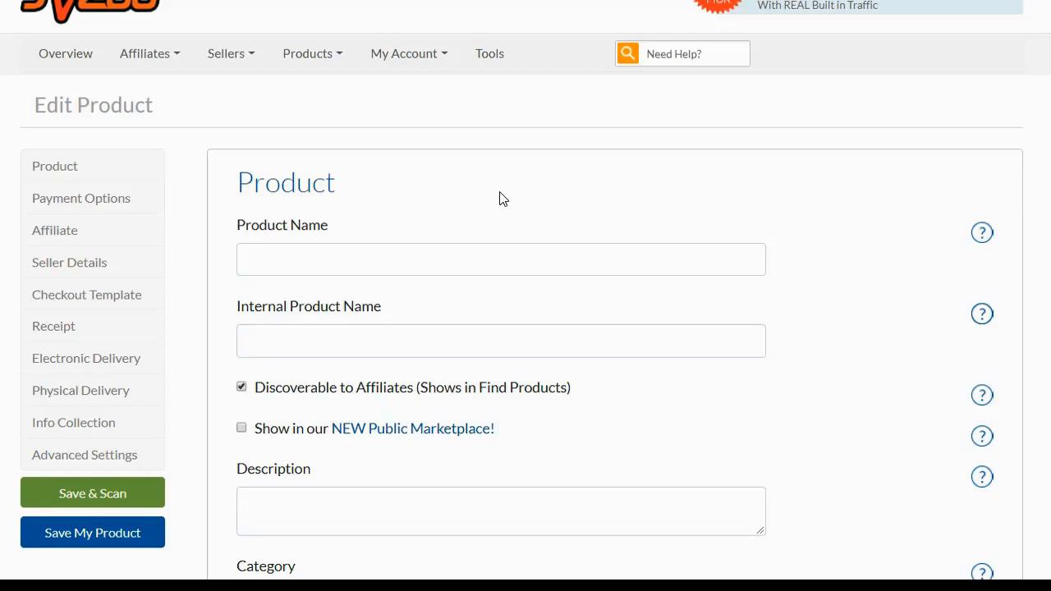
{"action": "left_click", "coordinate": [401, 260]}
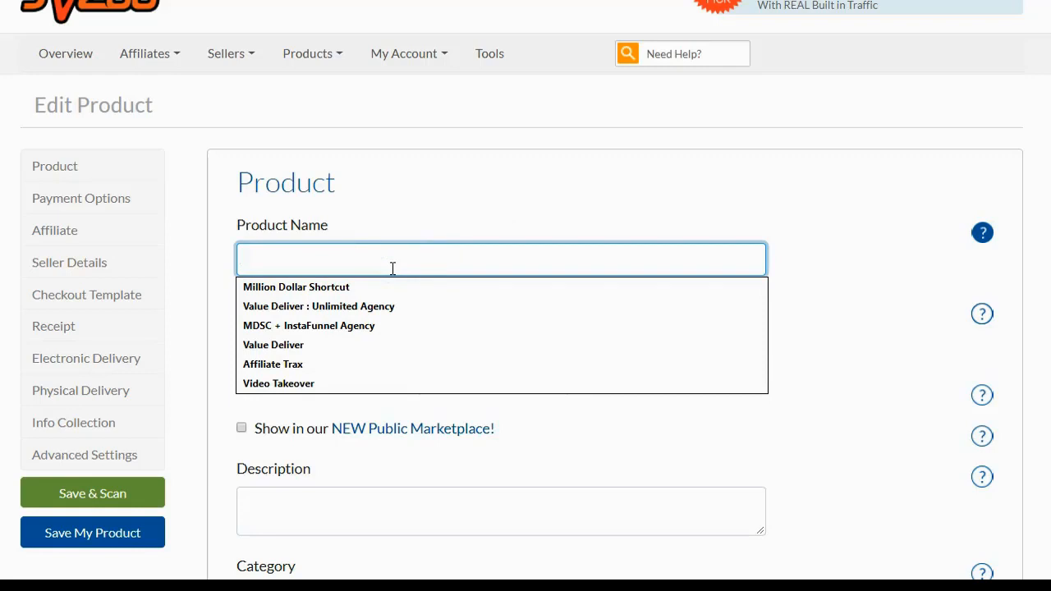
{"action": "type", "text": "Val"}
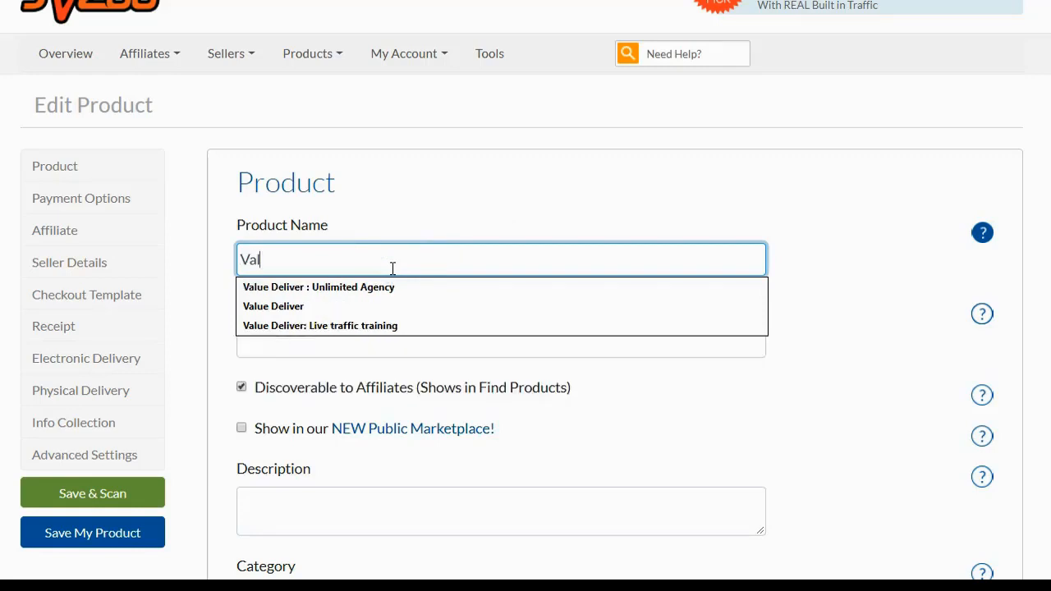
{"action": "key", "text": "Down"}
{"action": "key", "text": "Down"}
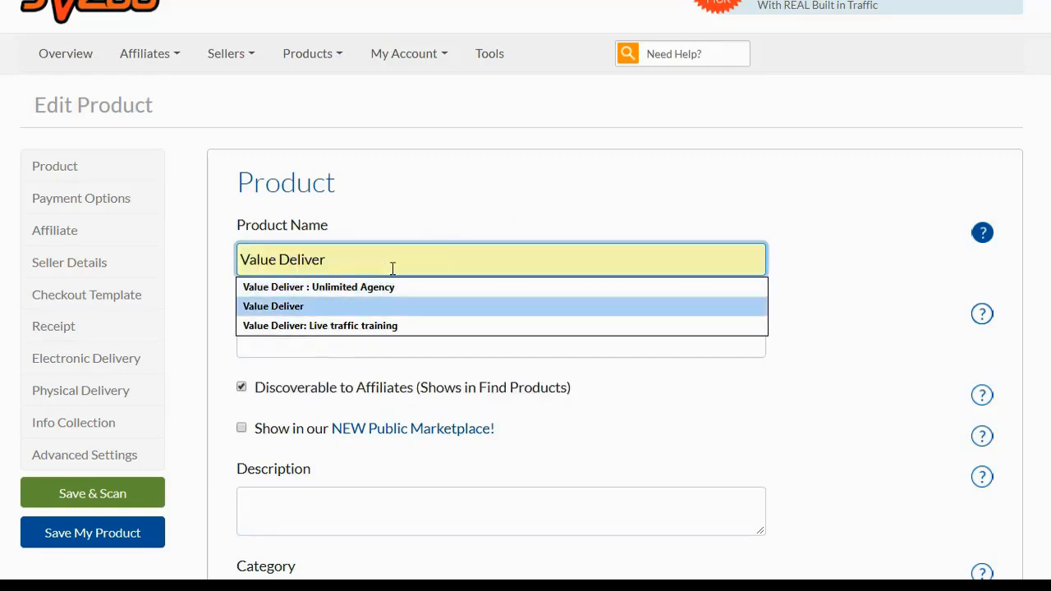
{"action": "key", "text": "Escape"}
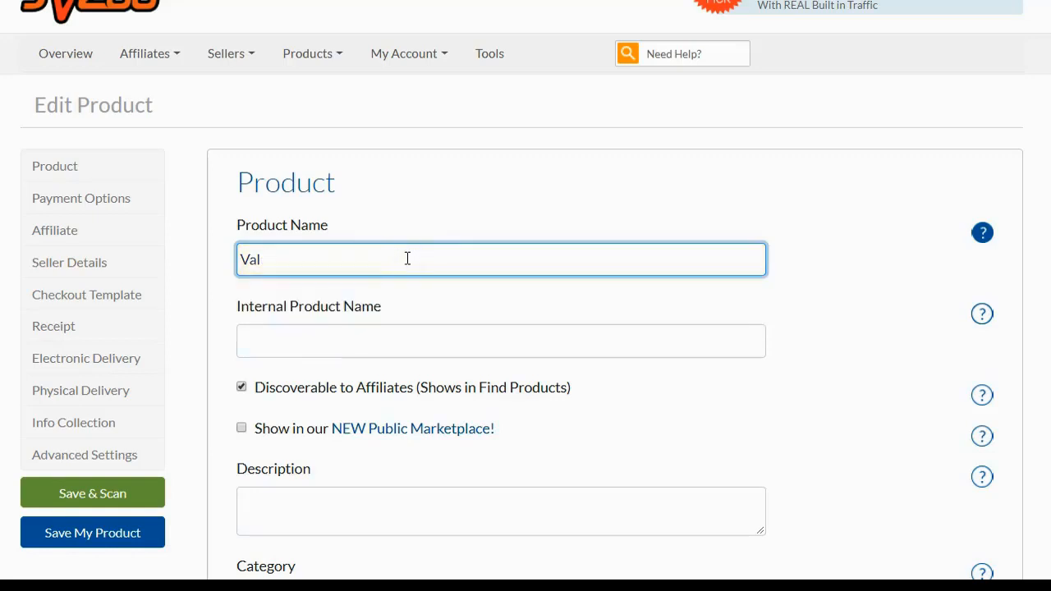
{"action": "key", "text": "Down"}
{"action": "key", "text": "Down"}
{"action": "key", "text": "Down"}
{"action": "key", "text": "Return"}
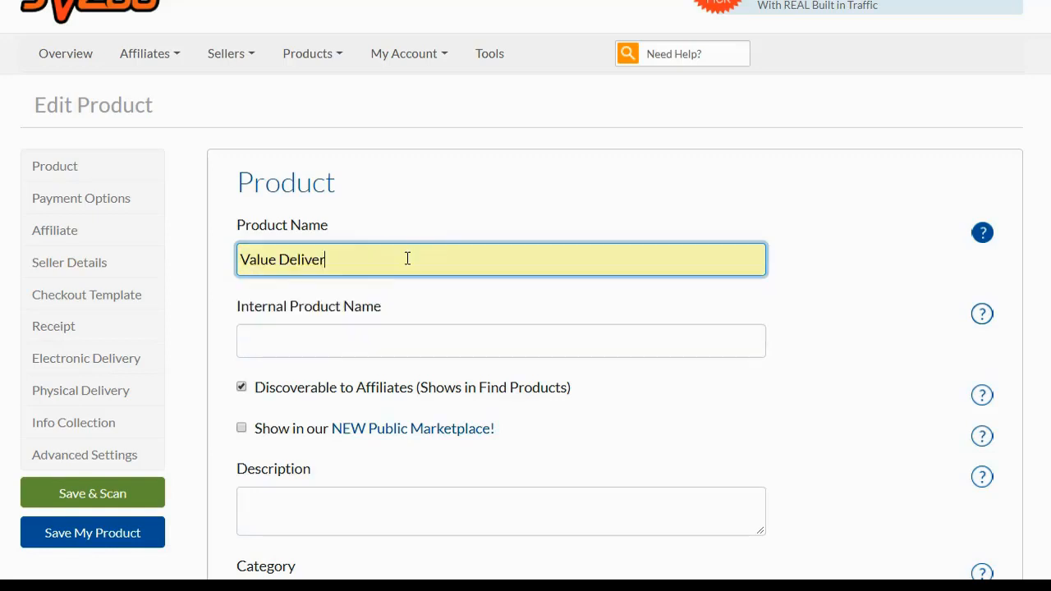
{"action": "type", "text": "- Bretts Special"}
{"action": "left_click", "coordinate": [504, 181]}
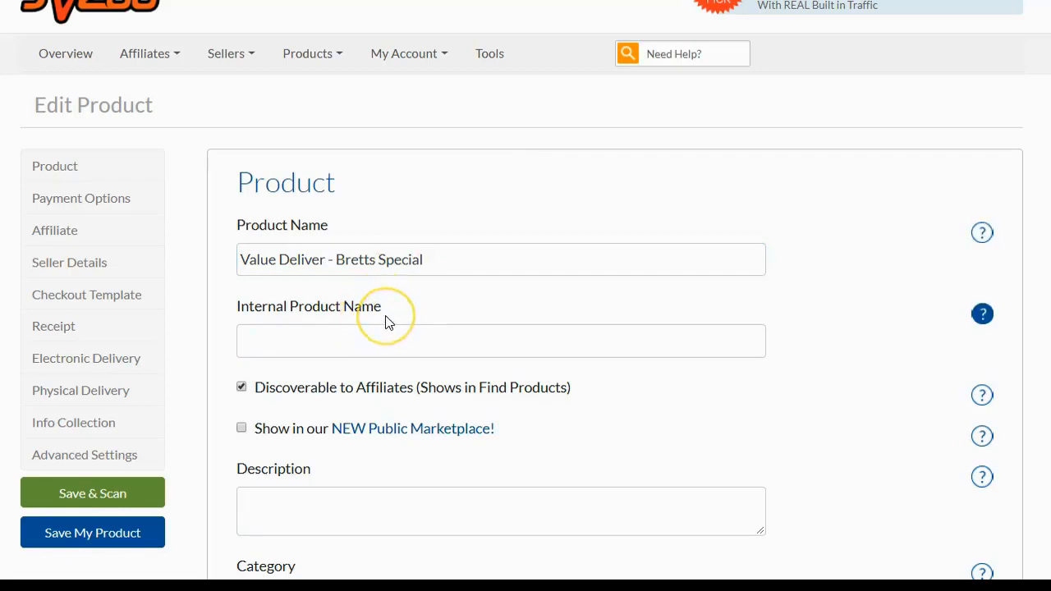
Step: Set the product price to 47.00
{"action": "scroll", "coordinate": [389, 322], "scroll_direction": "down", "scroll_amount": 1}
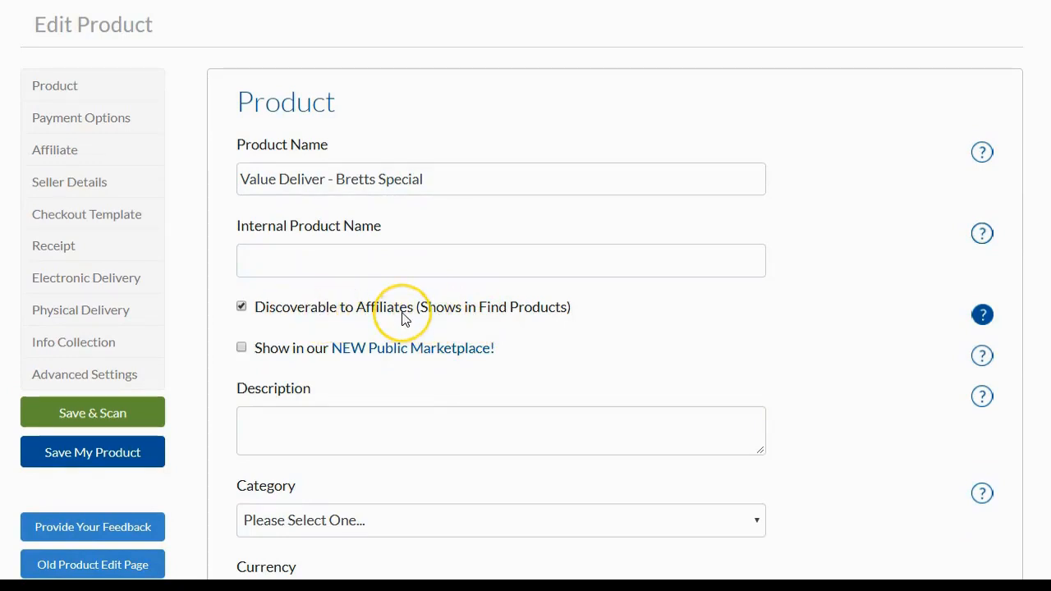
{"action": "scroll", "coordinate": [403, 321], "scroll_direction": "down", "scroll_amount": 2}
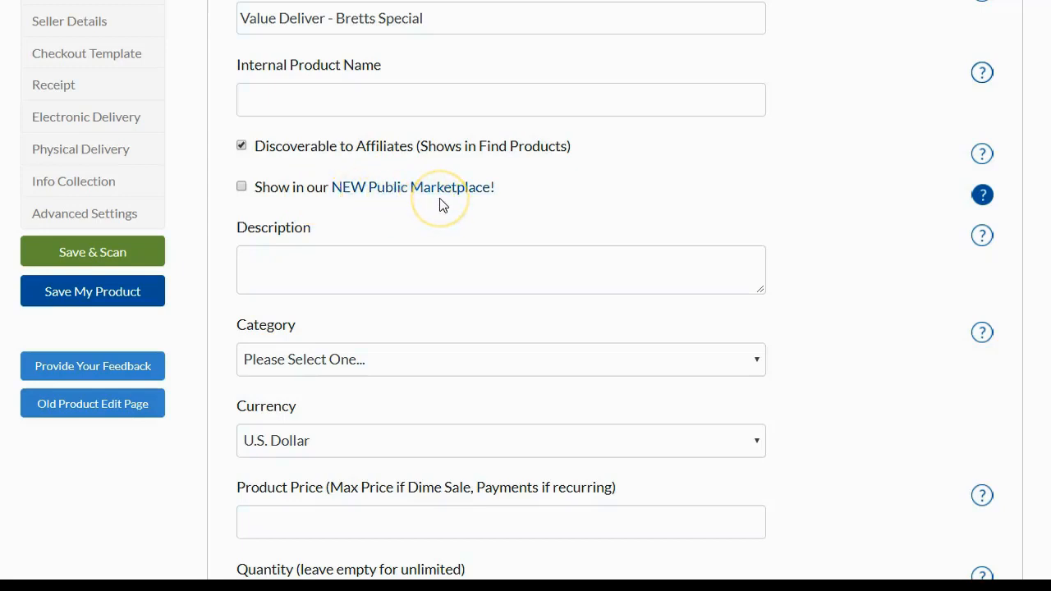
{"action": "scroll", "coordinate": [438, 204], "scroll_direction": "down", "scroll_amount": 1}
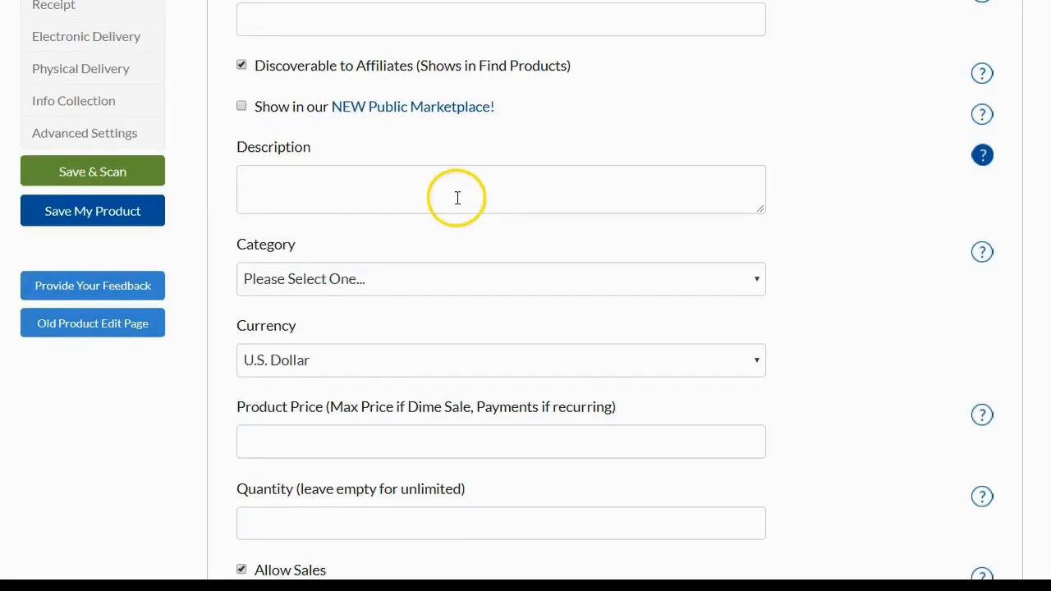
{"action": "scroll", "coordinate": [466, 289], "scroll_direction": "down", "scroll_amount": 1}
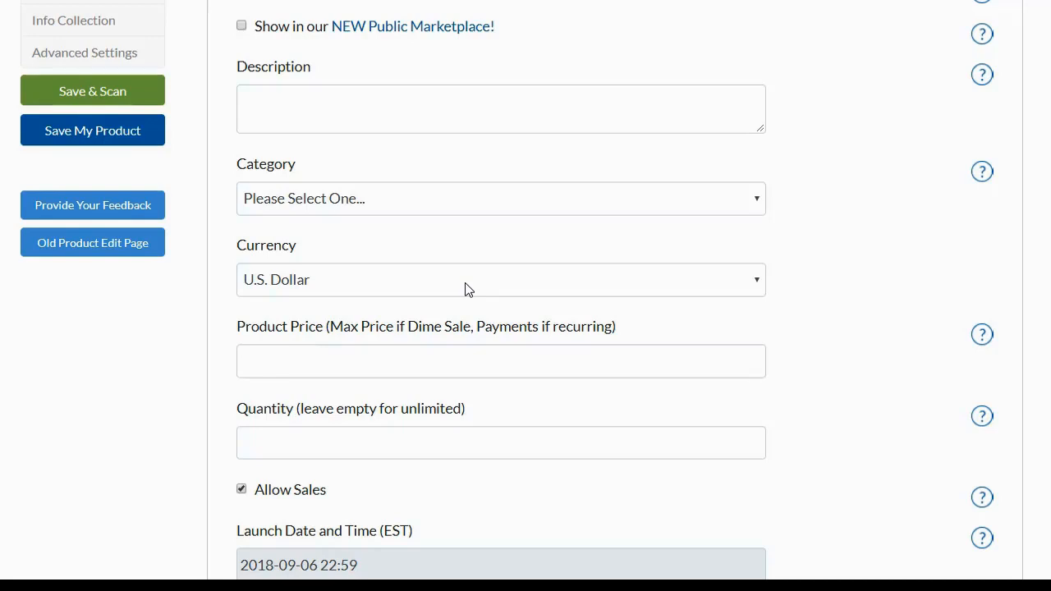
{"action": "scroll", "coordinate": [465, 283], "scroll_direction": "down", "scroll_amount": 1}
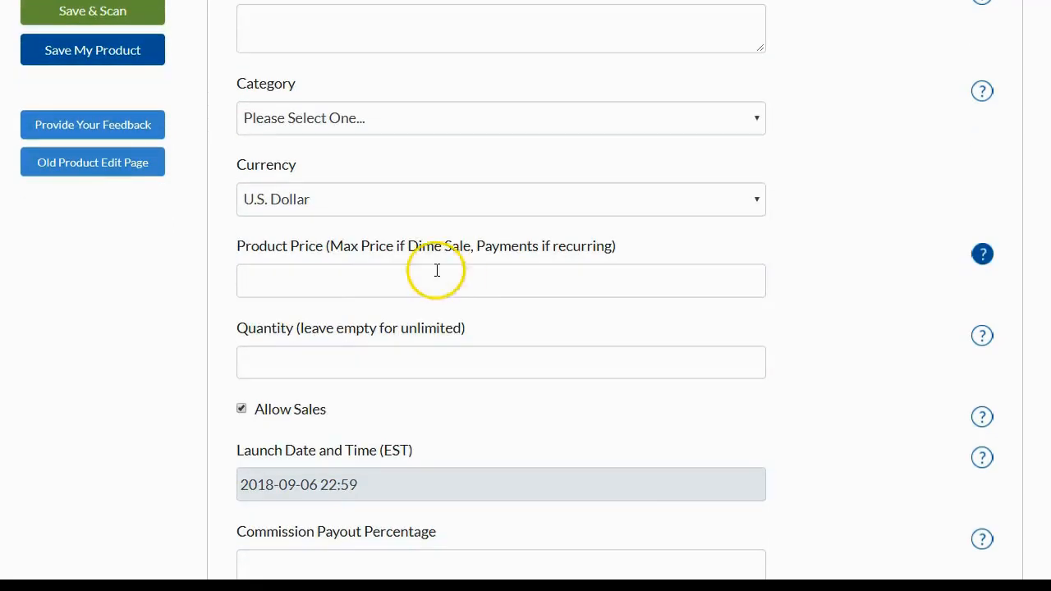
{"action": "left_click", "coordinate": [417, 282]}
{"action": "left_click", "coordinate": [847, 245]}
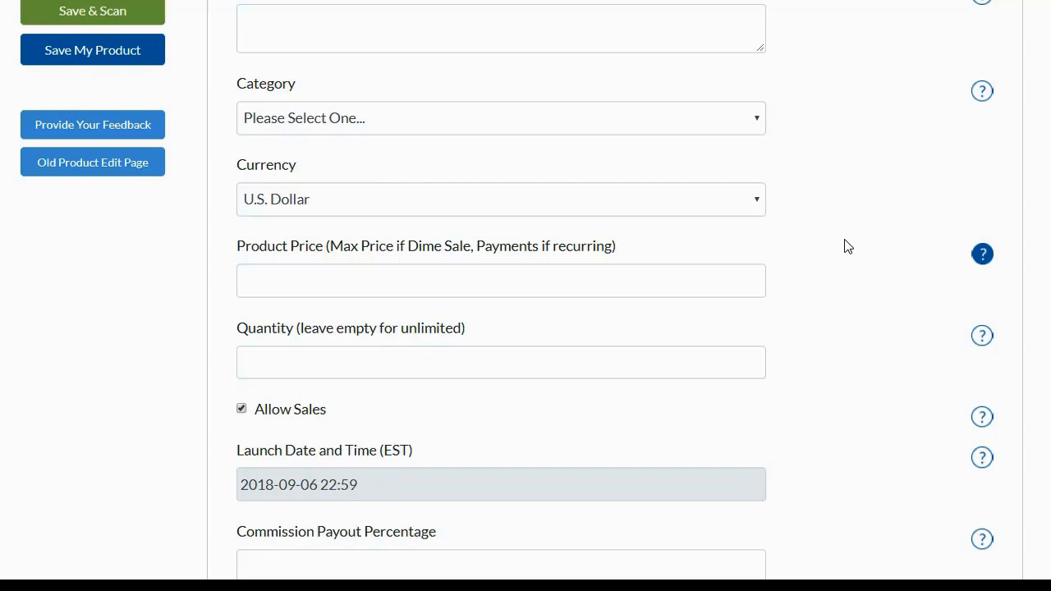
{"action": "left_click", "coordinate": [327, 283]}
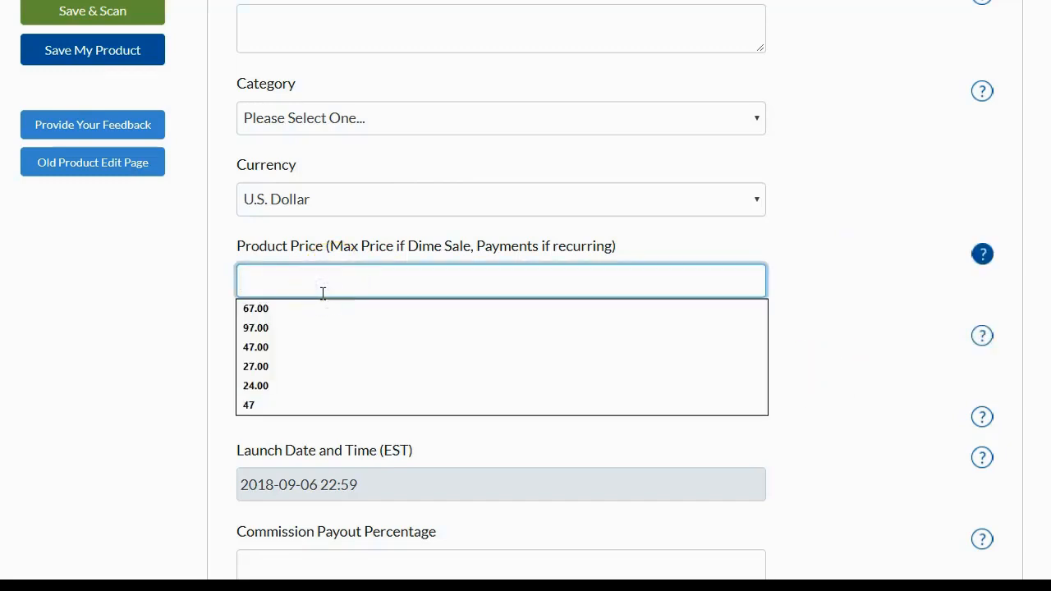
{"action": "left_click", "coordinate": [271, 346]}
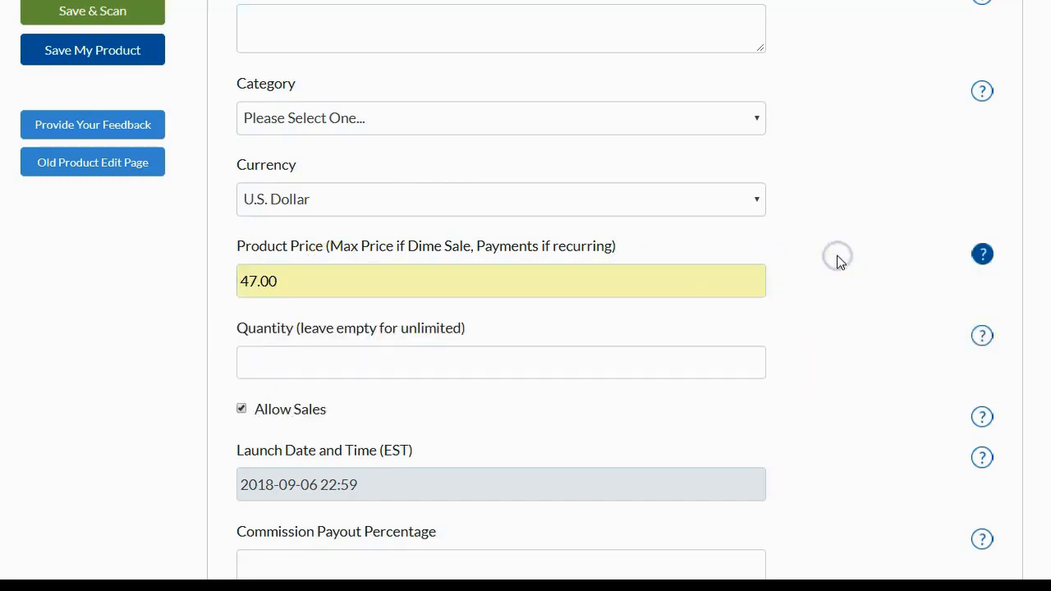
Step: Set the product's commission payout percentage to 50
{"action": "scroll", "coordinate": [840, 261], "scroll_direction": "down", "scroll_amount": 2}
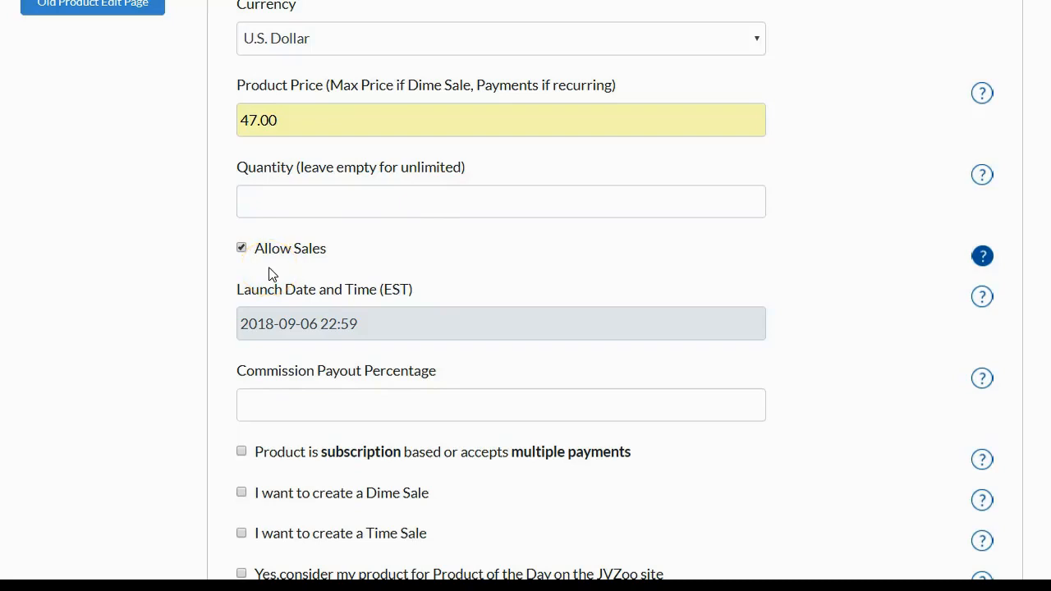
{"action": "scroll", "coordinate": [272, 271], "scroll_direction": "down", "scroll_amount": 2}
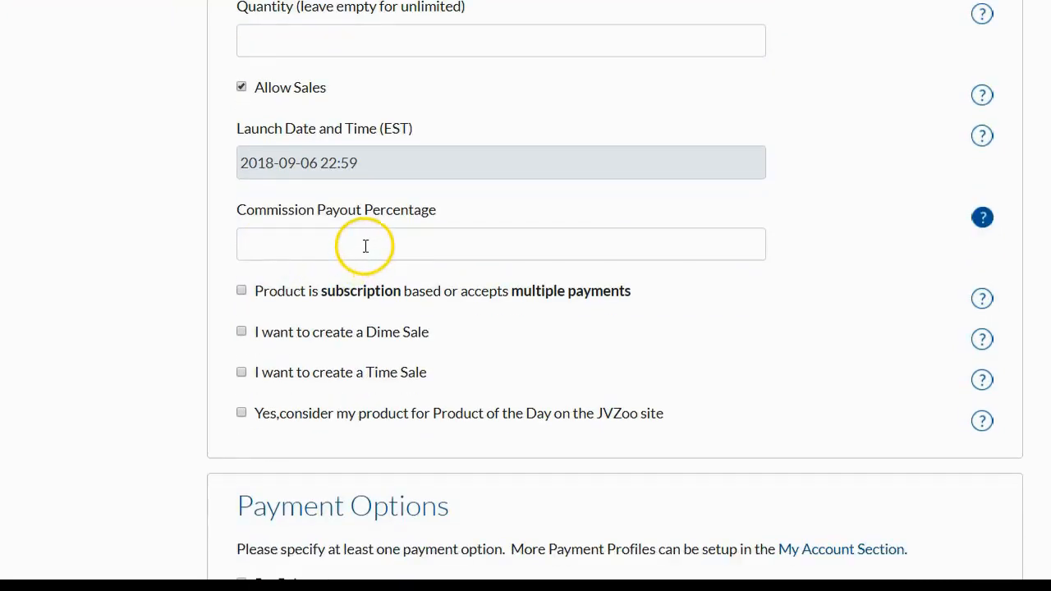
{"action": "left_click", "coordinate": [364, 244]}
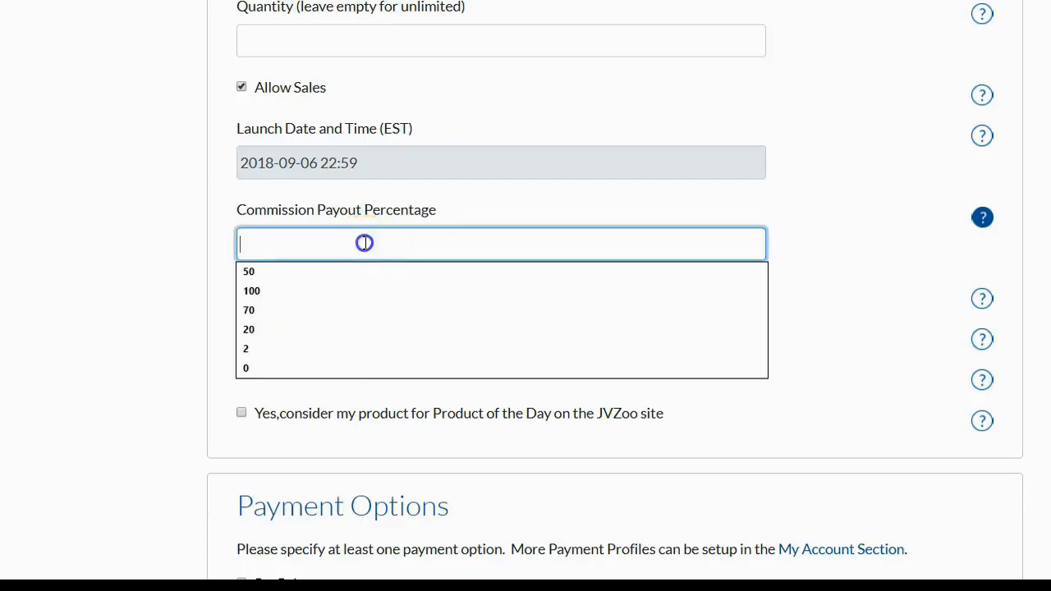
{"action": "left_click", "coordinate": [534, 216]}
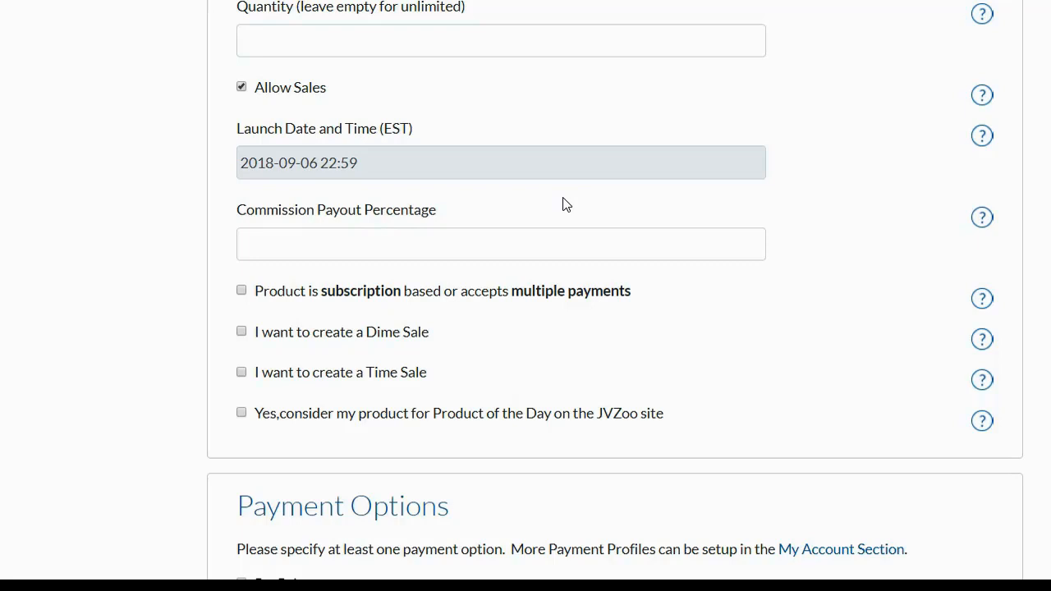
{"action": "left_click", "coordinate": [360, 240]}
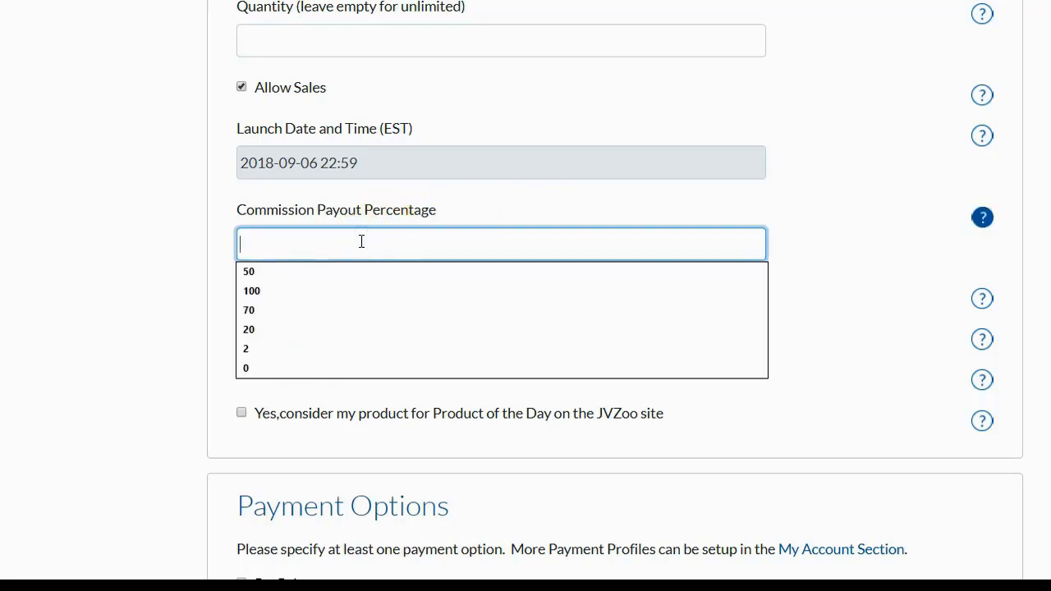
{"action": "type", "text": "50"}
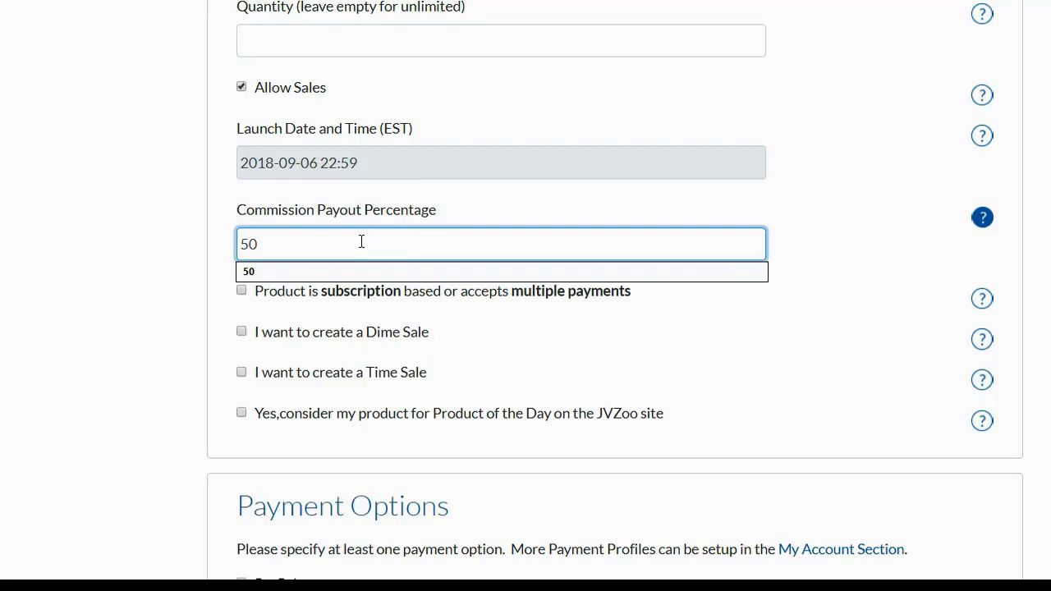
{"action": "left_click", "coordinate": [144, 237]}
Step: Fill in the support email address in the product's Seller Details with the saved contact e-mail
{"action": "scroll", "coordinate": [205, 266], "scroll_direction": "down", "scroll_amount": 2}
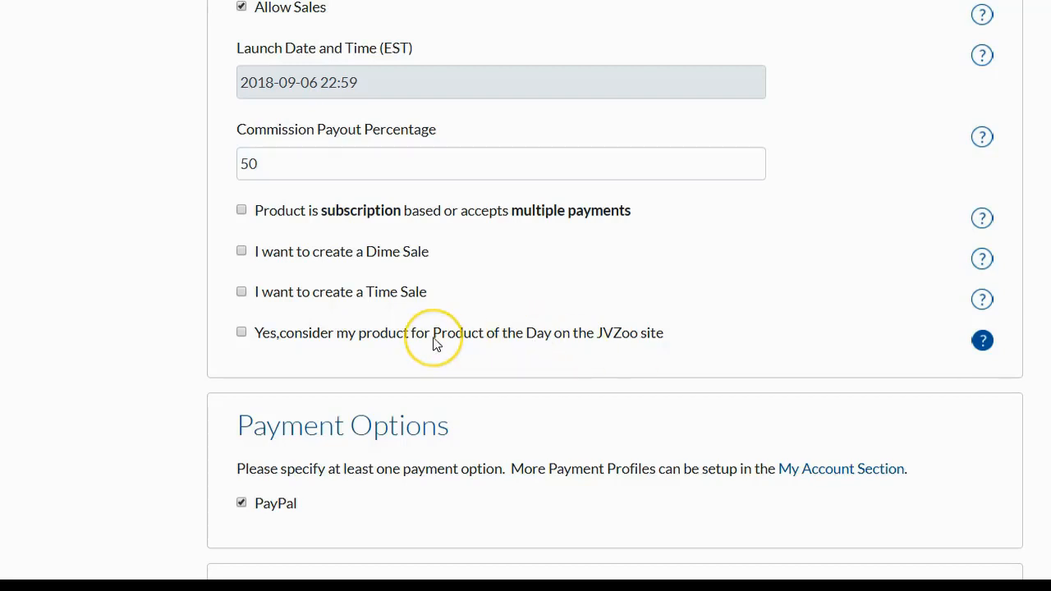
{"action": "scroll", "coordinate": [434, 343], "scroll_direction": "down", "scroll_amount": 2}
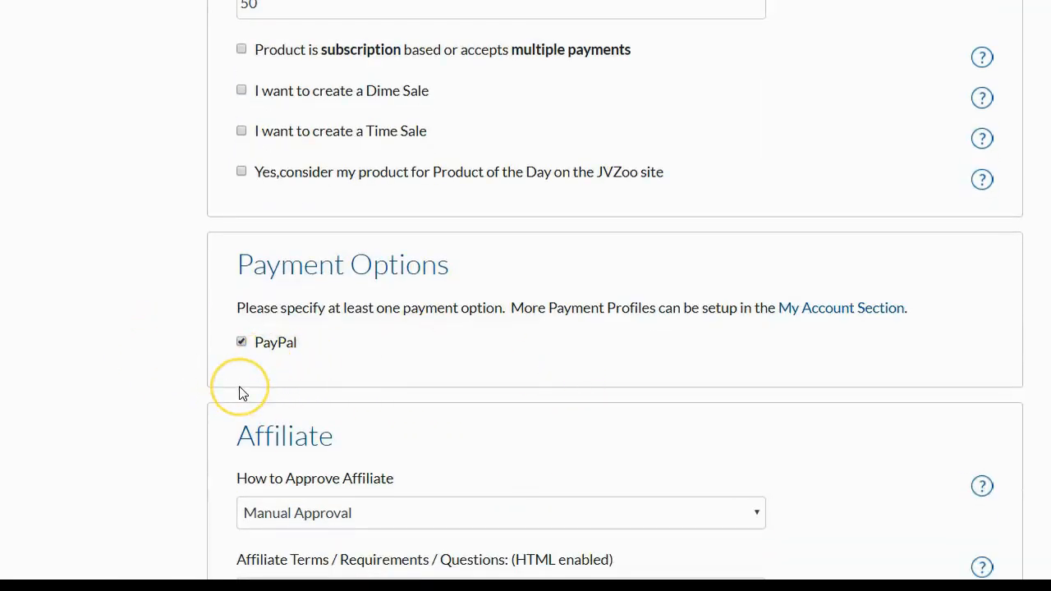
{"action": "scroll", "coordinate": [240, 389], "scroll_direction": "down", "scroll_amount": 3}
{"action": "scroll", "coordinate": [240, 389], "scroll_direction": "down", "scroll_amount": 1}
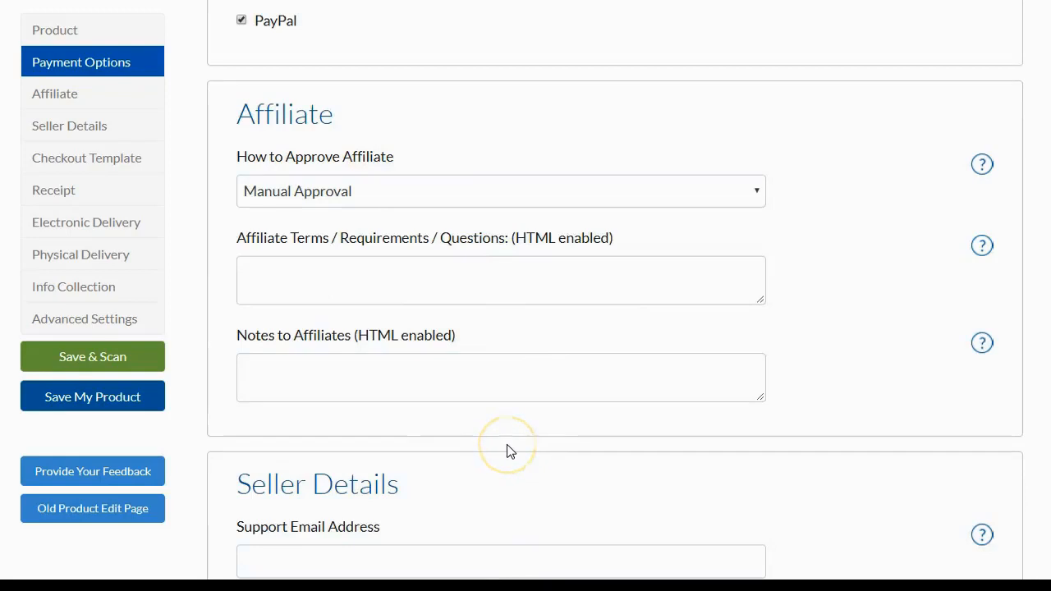
{"action": "scroll", "coordinate": [444, 340], "scroll_direction": "down", "scroll_amount": 3}
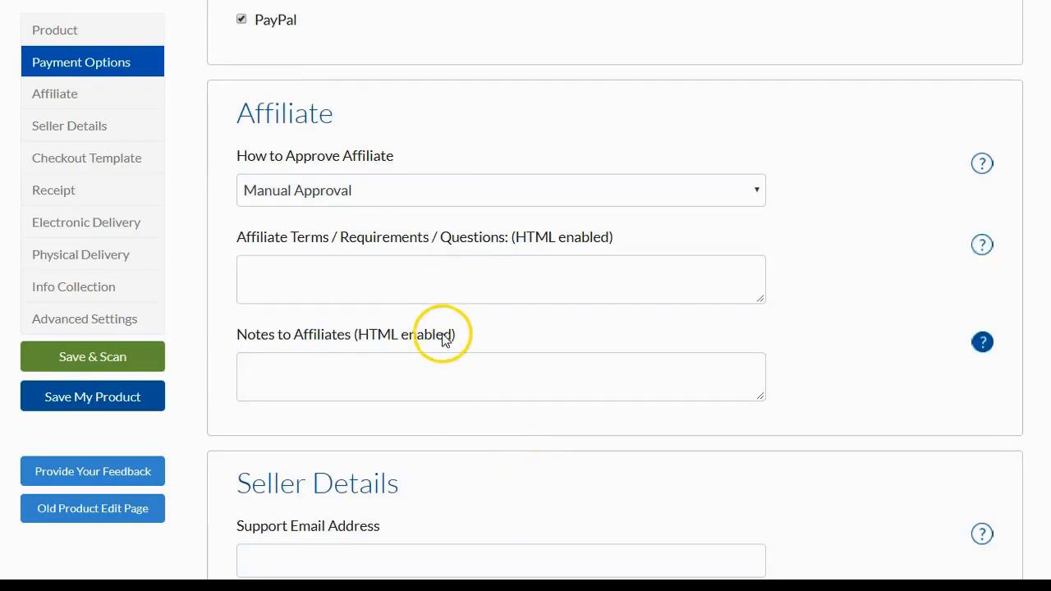
{"action": "scroll", "coordinate": [444, 339], "scroll_direction": "down", "scroll_amount": 1}
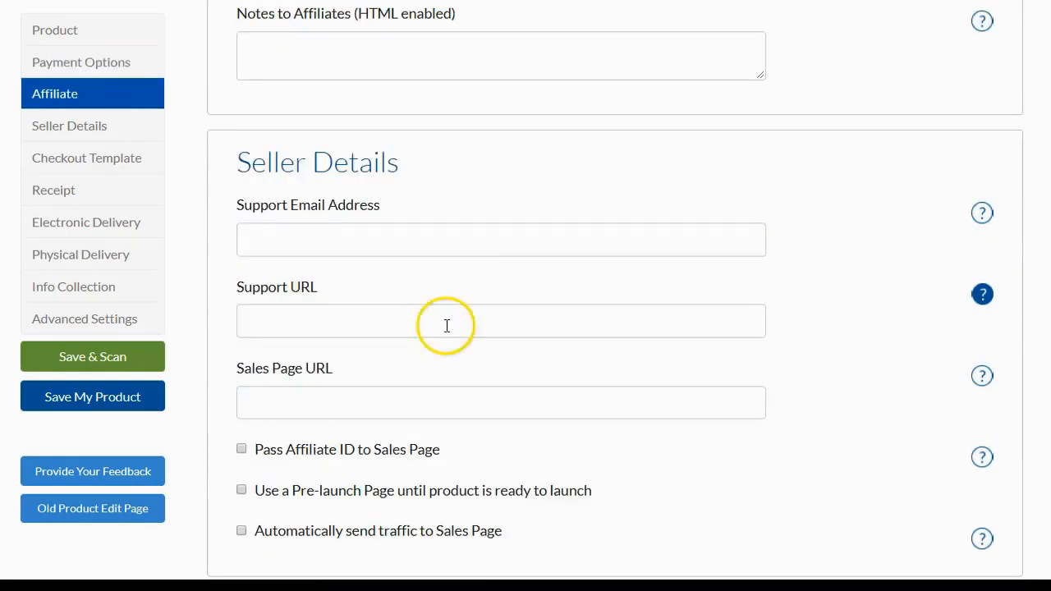
{"action": "left_click", "coordinate": [465, 247]}
{"action": "left_click", "coordinate": [534, 171]}
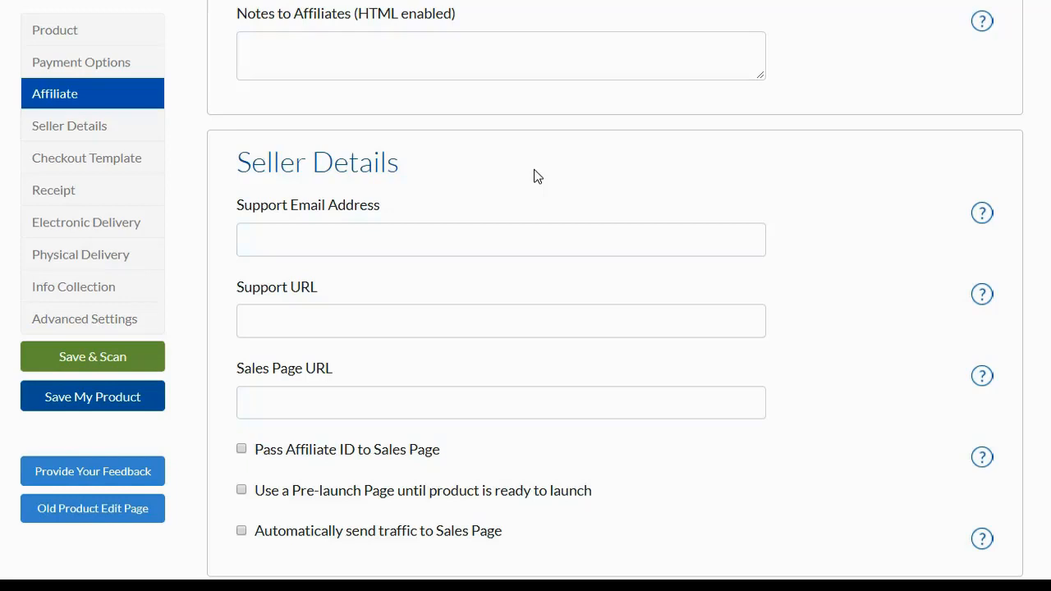
{"action": "left_click", "coordinate": [376, 228]}
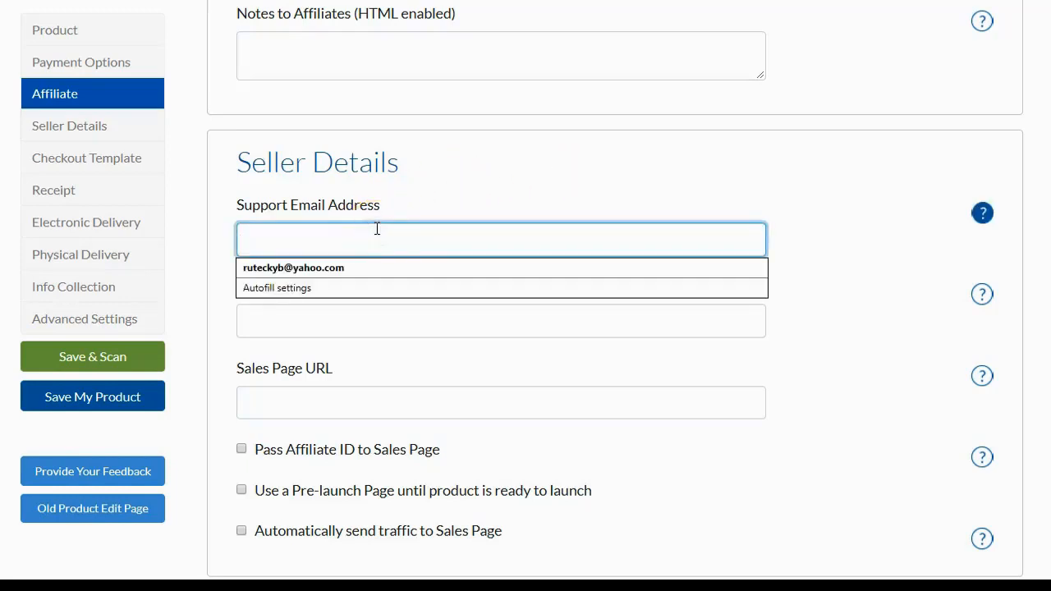
{"action": "left_click", "coordinate": [376, 269]}
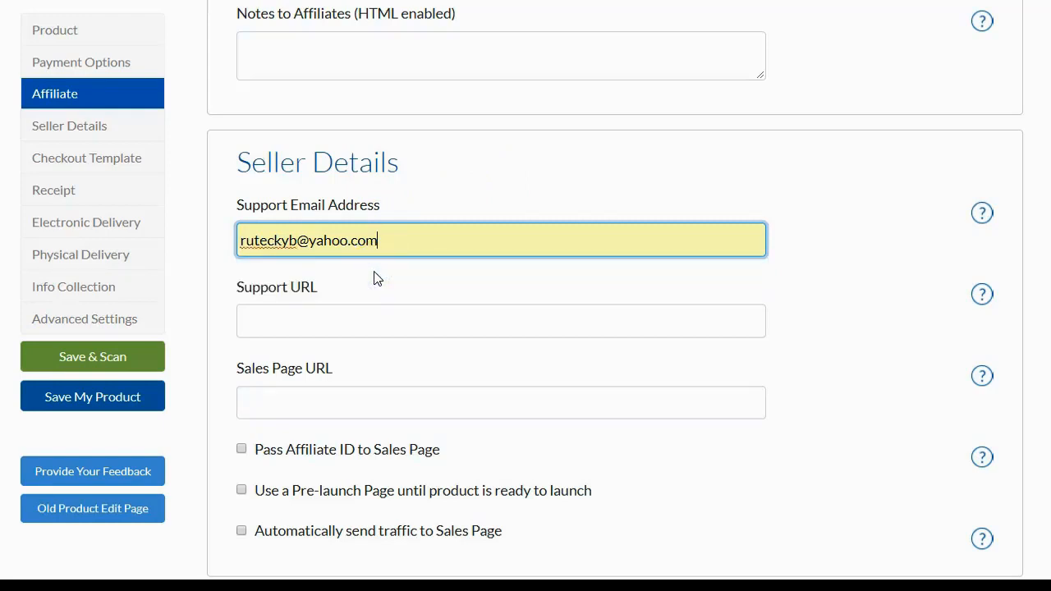
{"action": "scroll", "coordinate": [375, 280], "scroll_direction": "down", "scroll_amount": 1}
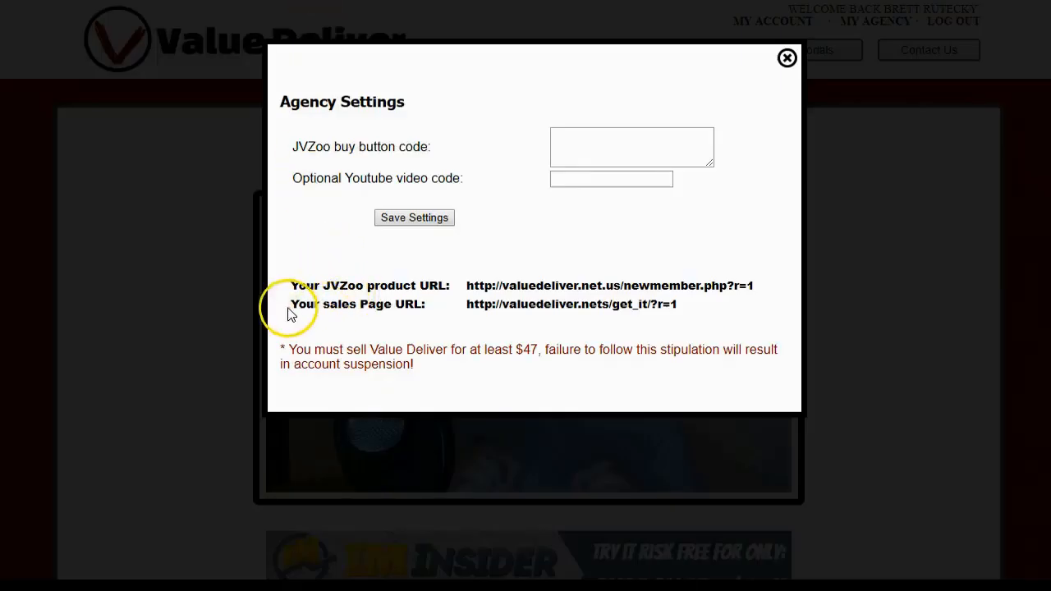
{"action": "left_click_drag", "start_coordinate": [467, 304], "coordinate": [681, 300]}
{"action": "right_click", "coordinate": [643, 305]}
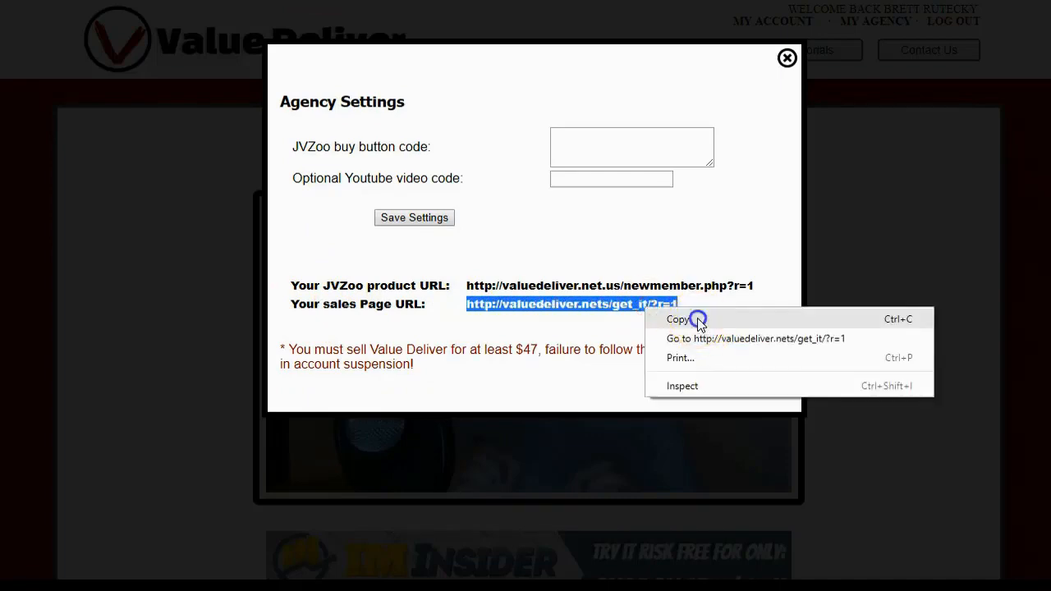
{"action": "left_click", "coordinate": [695, 320]}
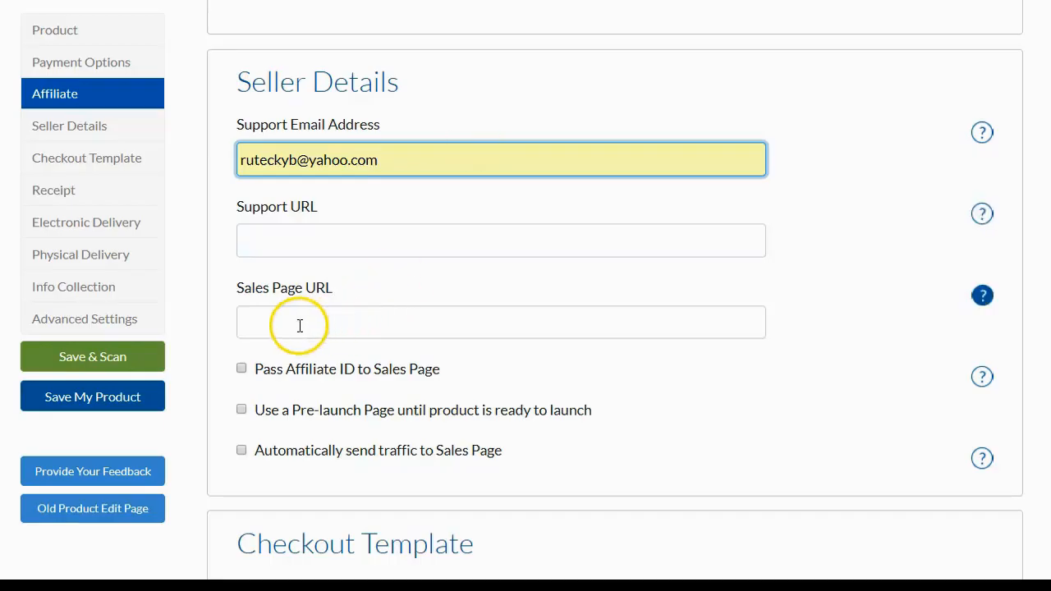
{"action": "left_click", "coordinate": [282, 323]}
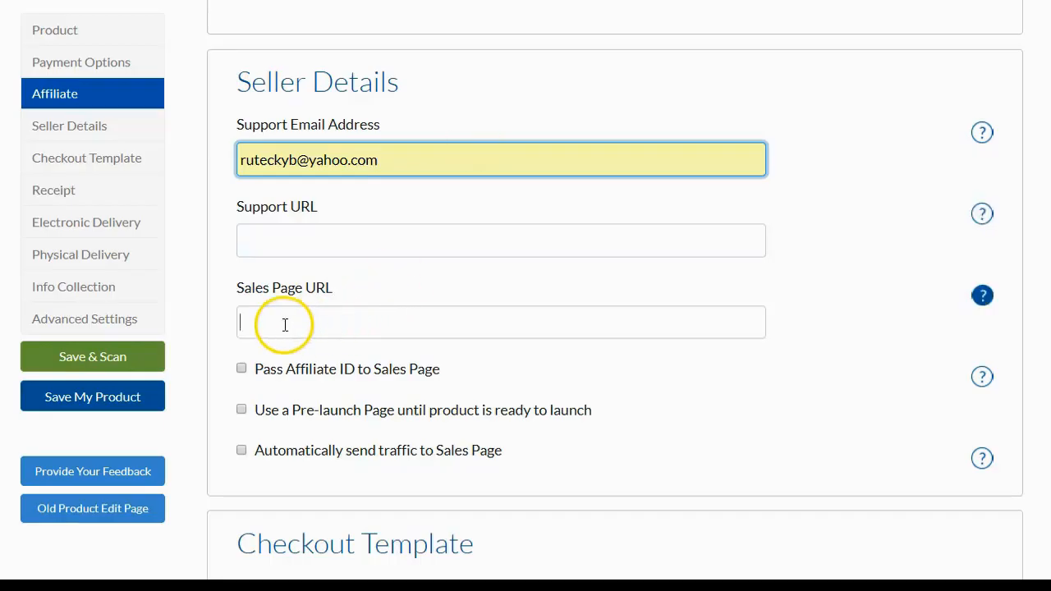
{"action": "right_click", "coordinate": [284, 325]}
{"action": "left_click", "coordinate": [326, 451]}
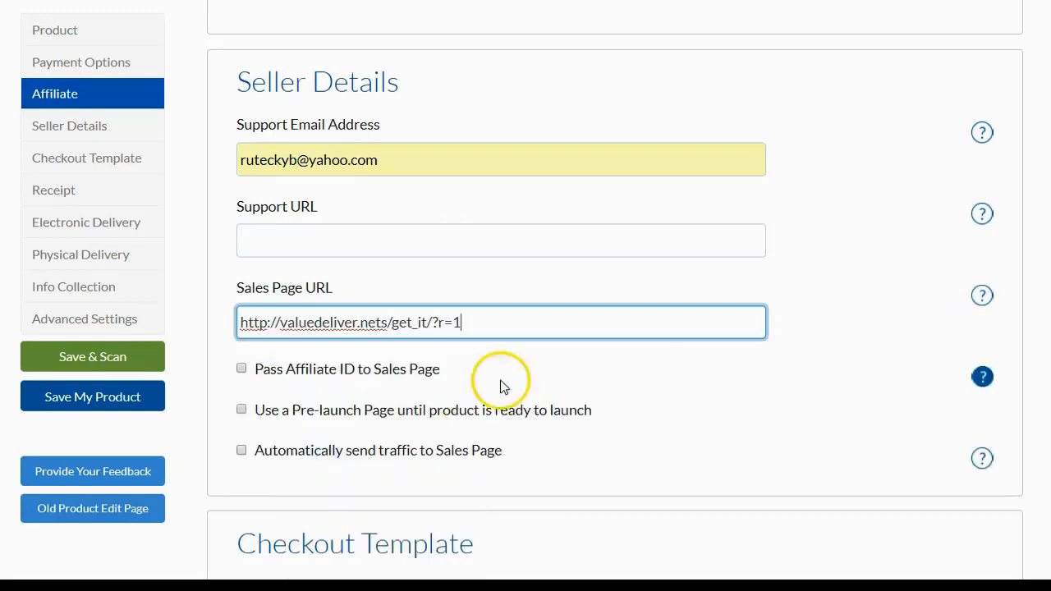
Step: Set the product's electronic delivery method to Thank You / Download Page
{"action": "scroll", "coordinate": [650, 328], "scroll_direction": "down", "scroll_amount": 1}
{"action": "scroll", "coordinate": [651, 328], "scroll_direction": "down", "scroll_amount": 1}
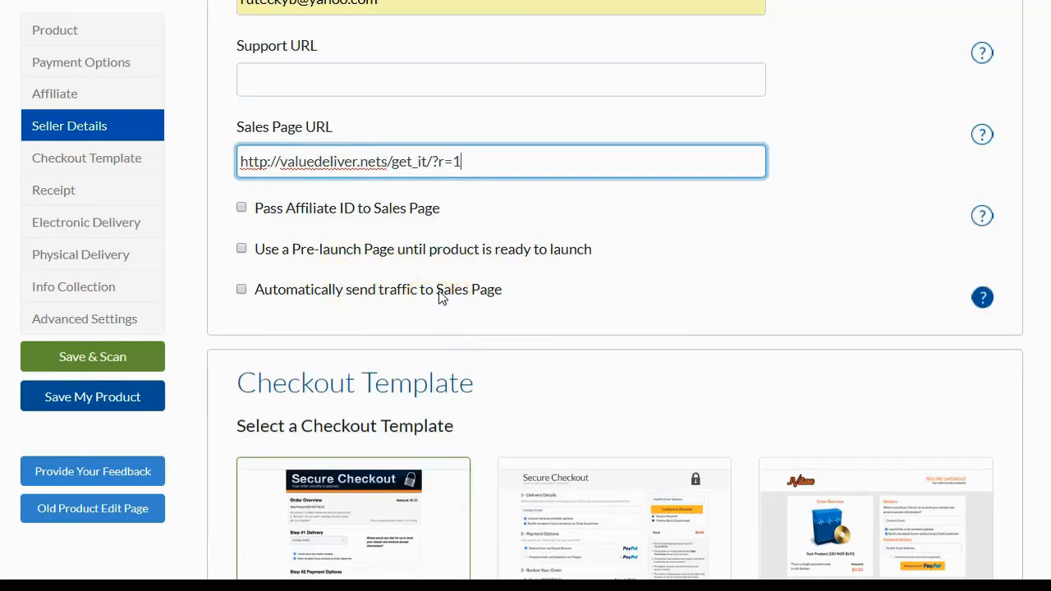
{"action": "scroll", "coordinate": [439, 298], "scroll_direction": "down", "scroll_amount": 3}
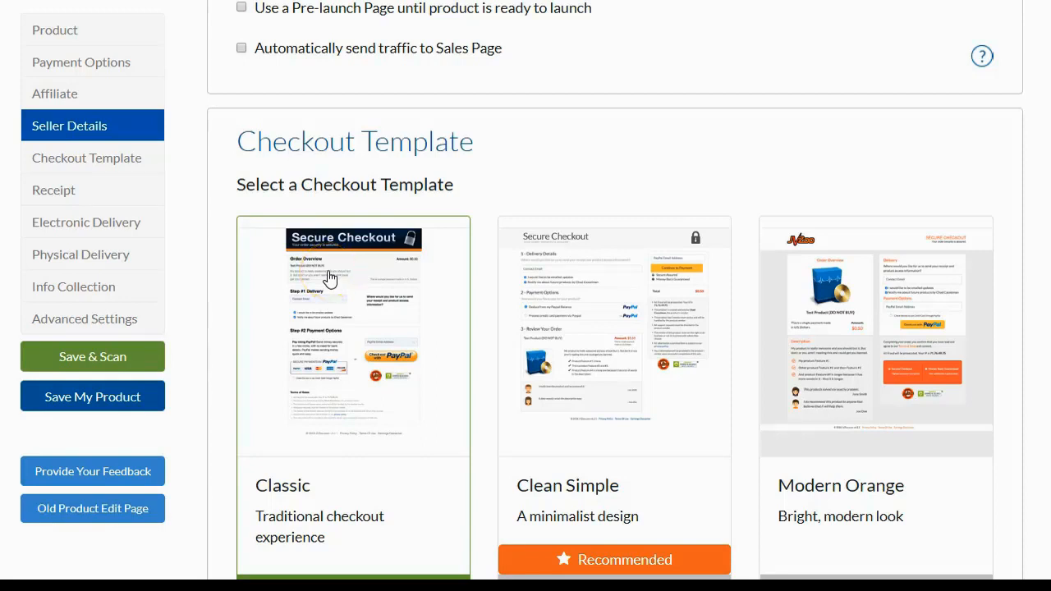
{"action": "scroll", "coordinate": [330, 279], "scroll_direction": "down", "scroll_amount": 1}
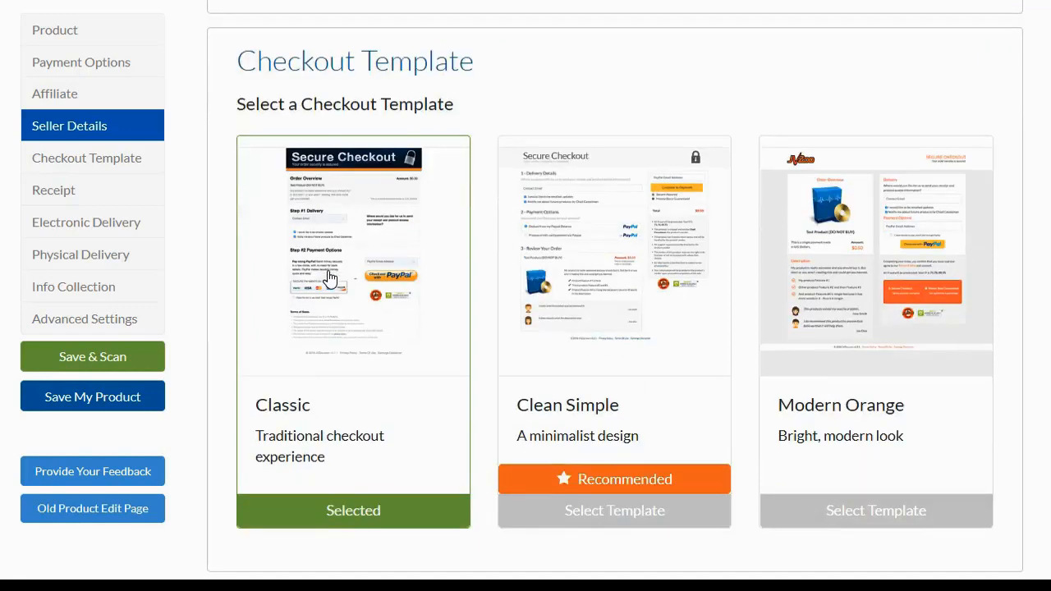
{"action": "scroll", "coordinate": [329, 279], "scroll_direction": "down", "scroll_amount": 5}
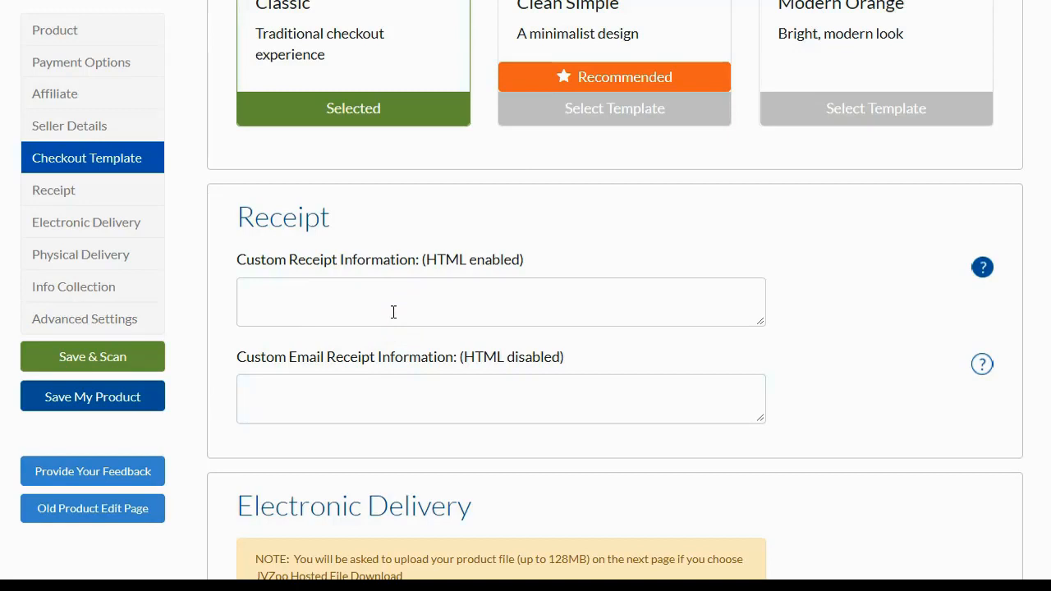
{"action": "scroll", "coordinate": [394, 313], "scroll_direction": "down", "scroll_amount": 4}
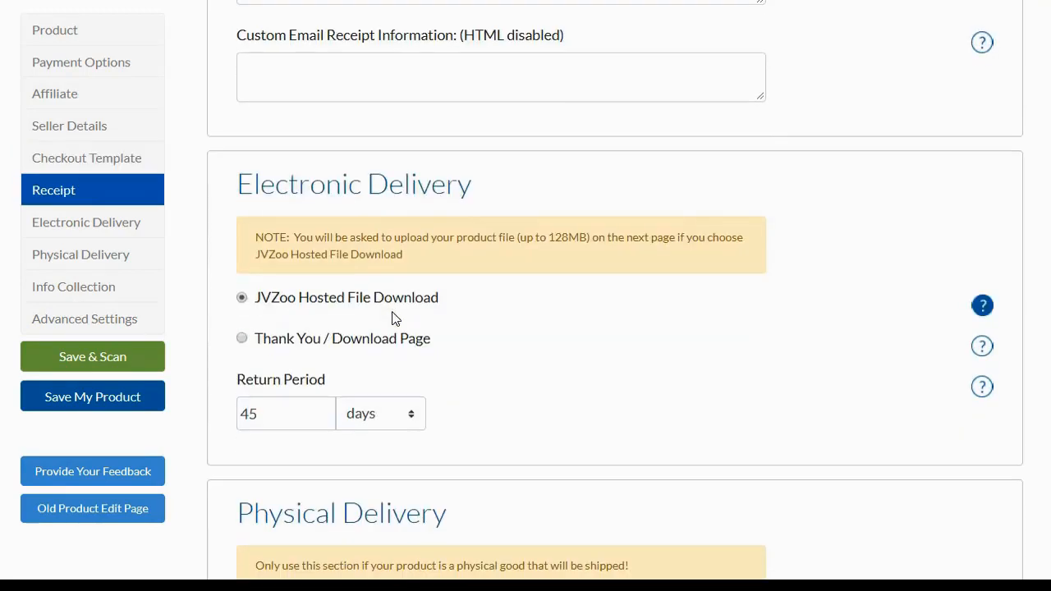
{"action": "left_click", "coordinate": [530, 239]}
{"action": "left_click", "coordinate": [243, 339]}
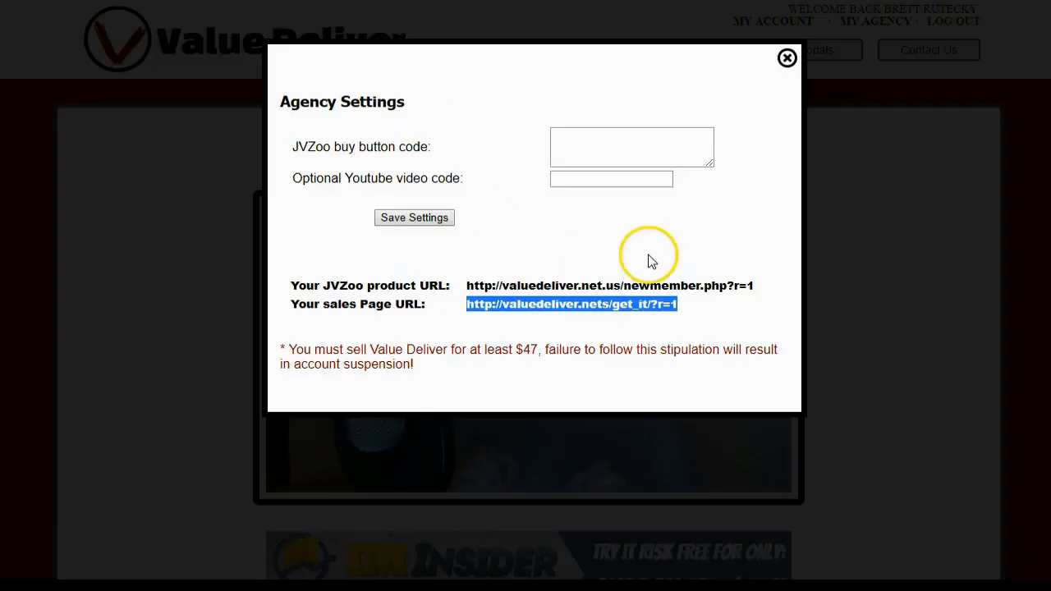
{"action": "left_click_drag", "start_coordinate": [755, 286], "coordinate": [468, 287]}
{"action": "right_click", "coordinate": [470, 286]}
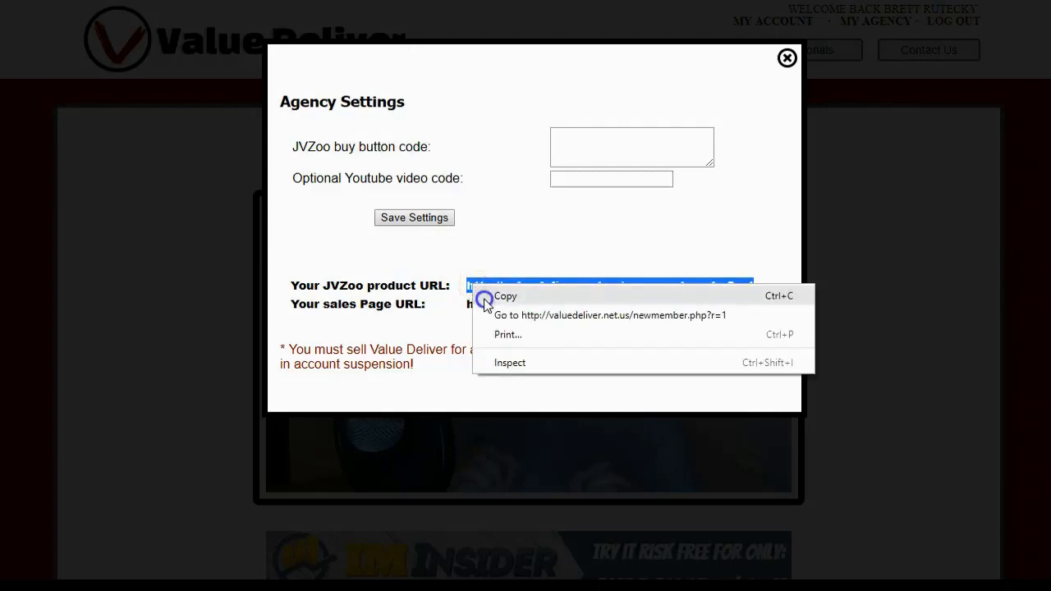
{"action": "left_click", "coordinate": [483, 298]}
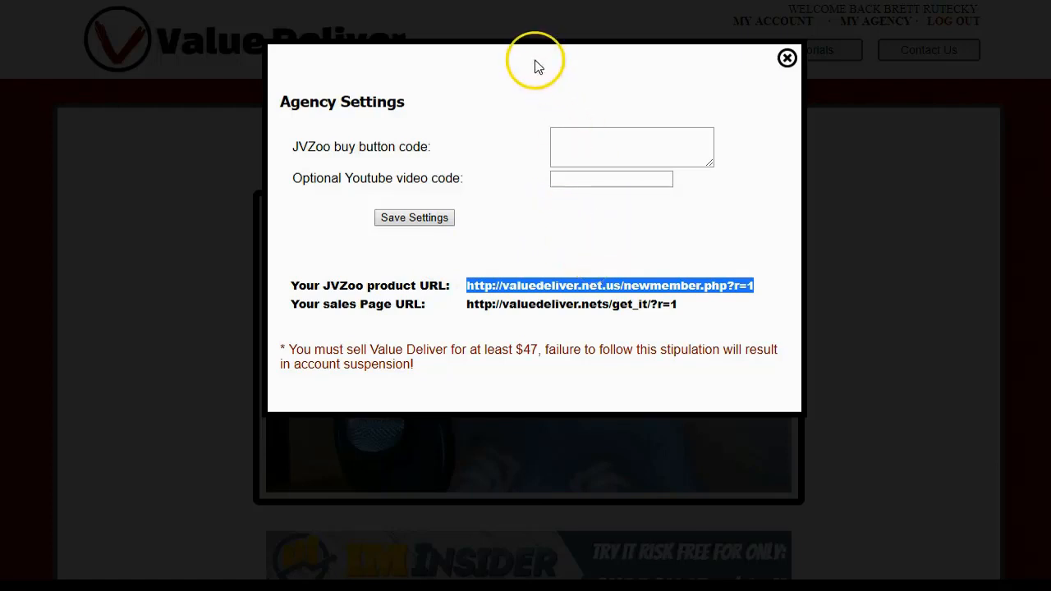
{"action": "left_click", "coordinate": [493, 0]}
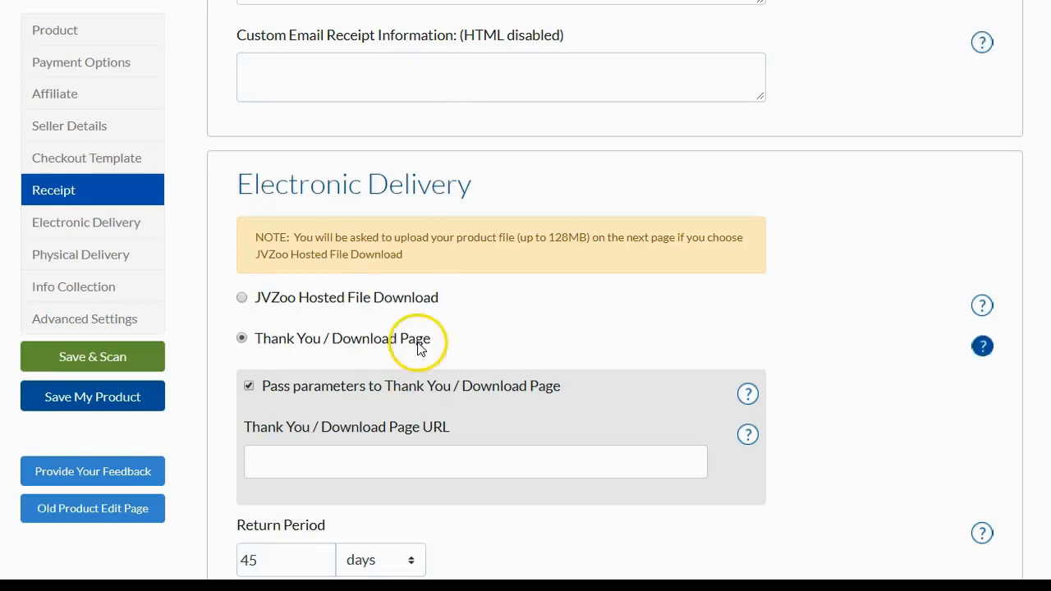
{"action": "left_click", "coordinate": [322, 458]}
{"action": "right_click", "coordinate": [320, 461]}
{"action": "left_click", "coordinate": [356, 585]}
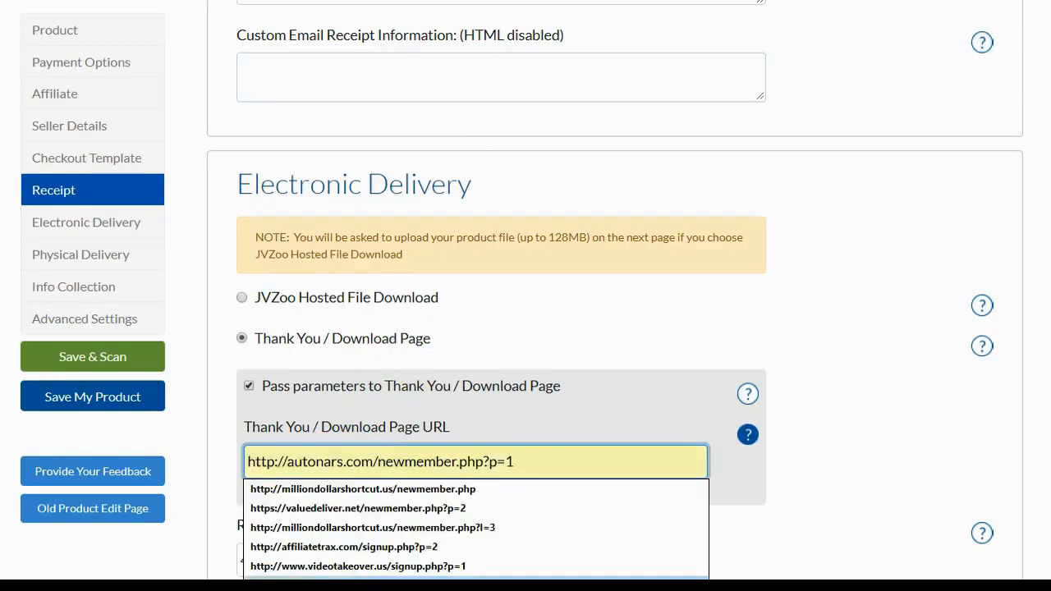
{"action": "left_click", "coordinate": [897, 302]}
Step: Set the product's return period to 14 days
{"action": "scroll", "coordinate": [897, 301], "scroll_direction": "down", "scroll_amount": 1}
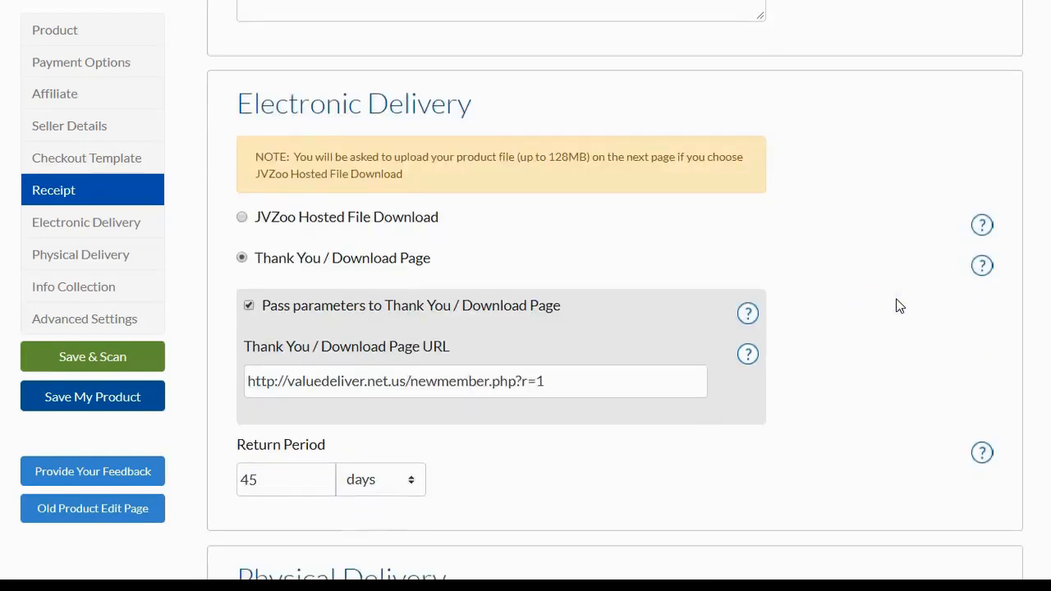
{"action": "scroll", "coordinate": [897, 306], "scroll_direction": "down", "scroll_amount": 2}
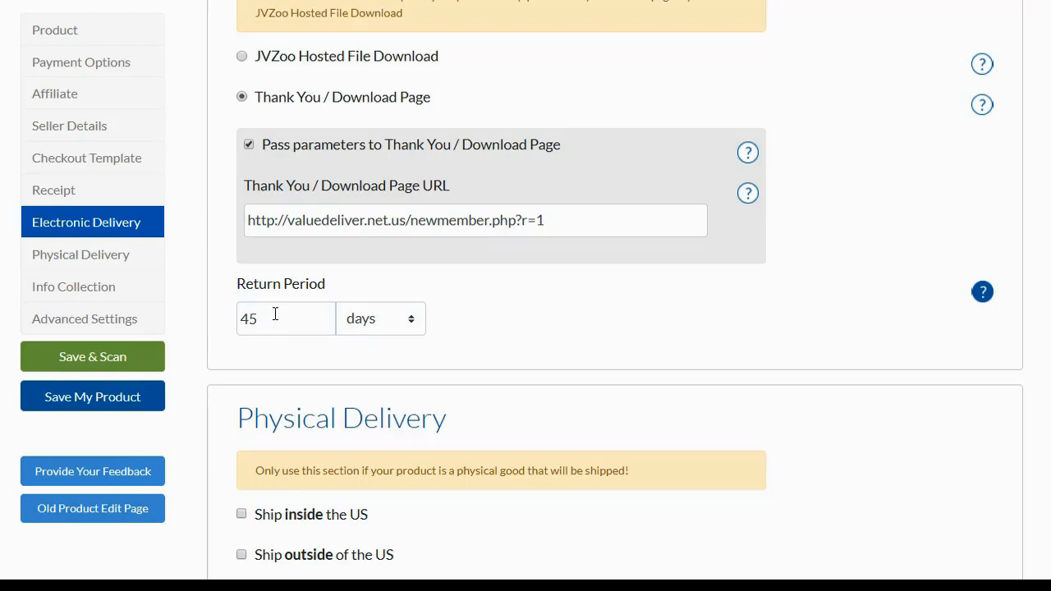
{"action": "left_click_drag", "start_coordinate": [275, 314], "coordinate": [228, 321]}
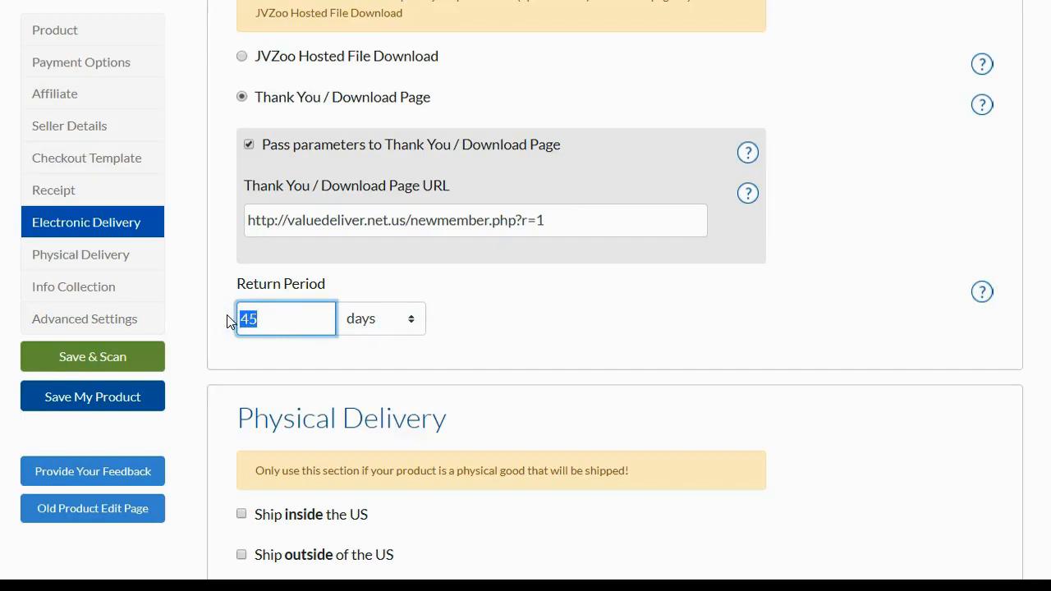
{"action": "type", "text": "14"}
{"action": "left_click", "coordinate": [559, 340]}
Step: Turn off the autoresponder integration in the product's Advanced Settings
{"action": "scroll", "coordinate": [559, 345], "scroll_direction": "down", "scroll_amount": 1}
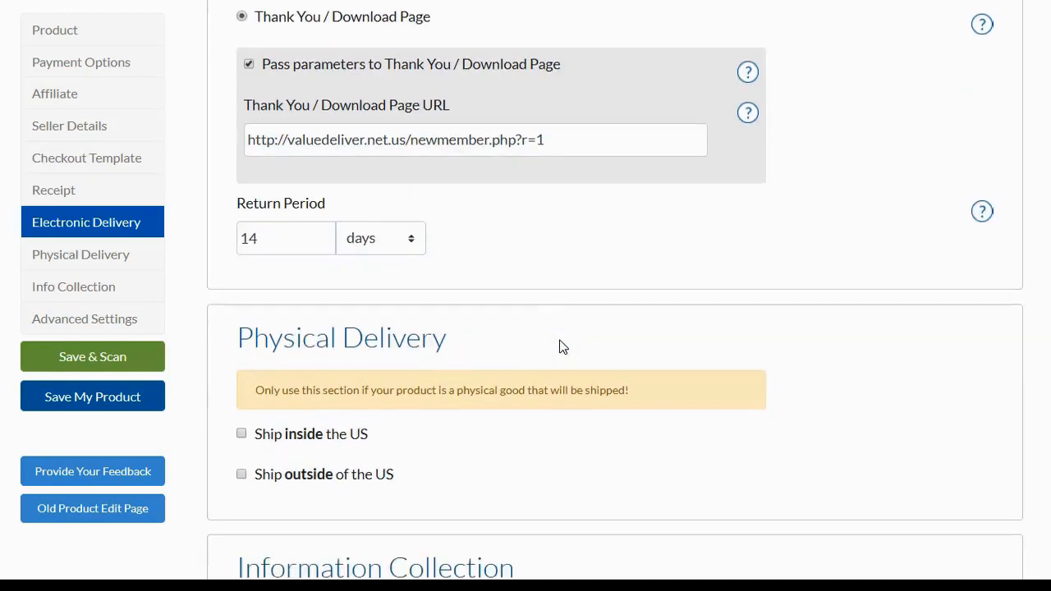
{"action": "scroll", "coordinate": [558, 345], "scroll_direction": "down", "scroll_amount": 2}
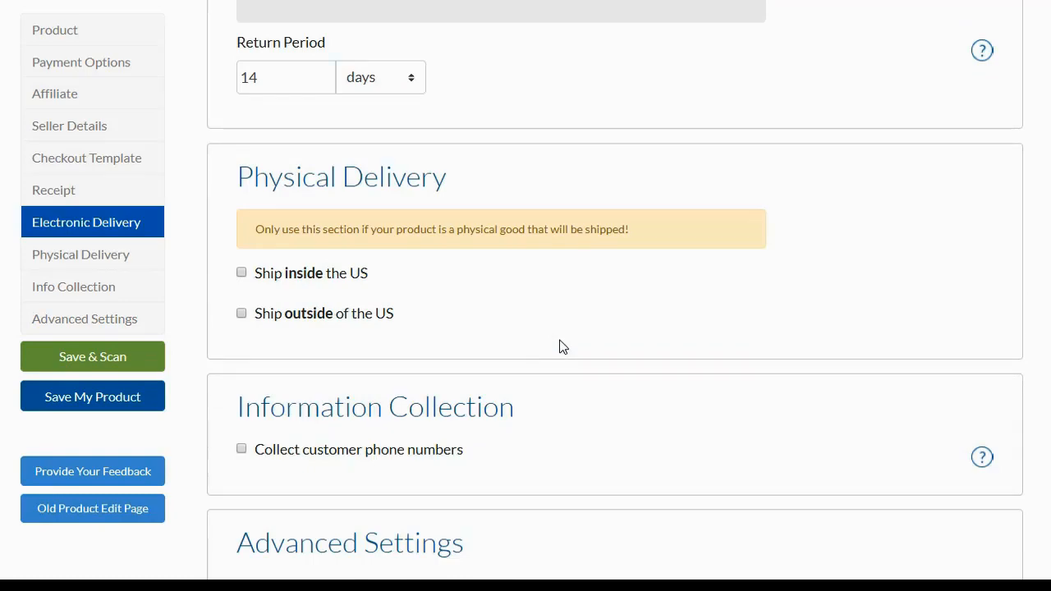
{"action": "scroll", "coordinate": [563, 346], "scroll_direction": "down", "scroll_amount": 5}
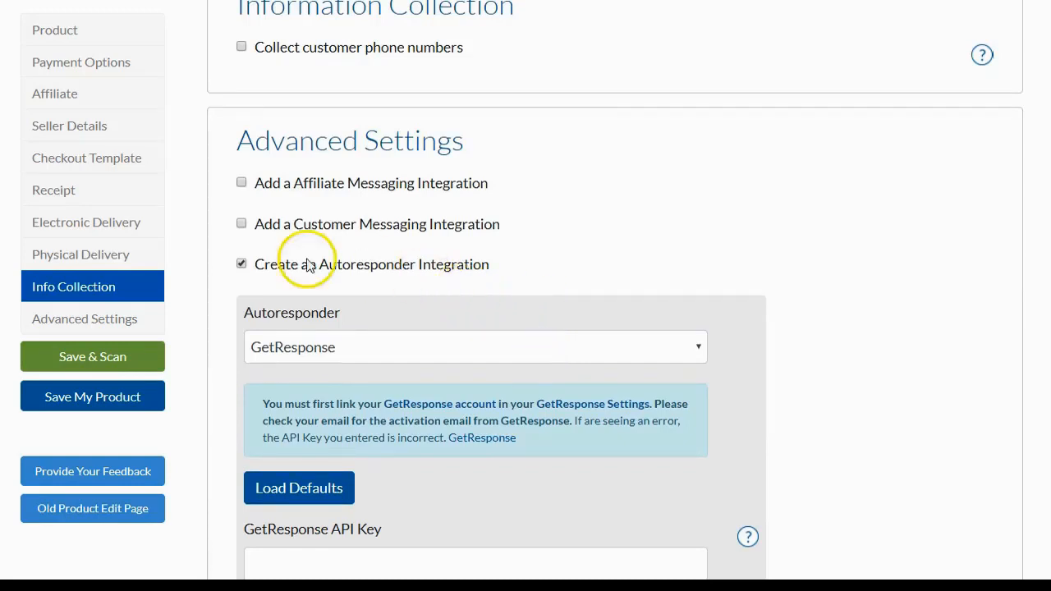
{"action": "left_click", "coordinate": [242, 266]}
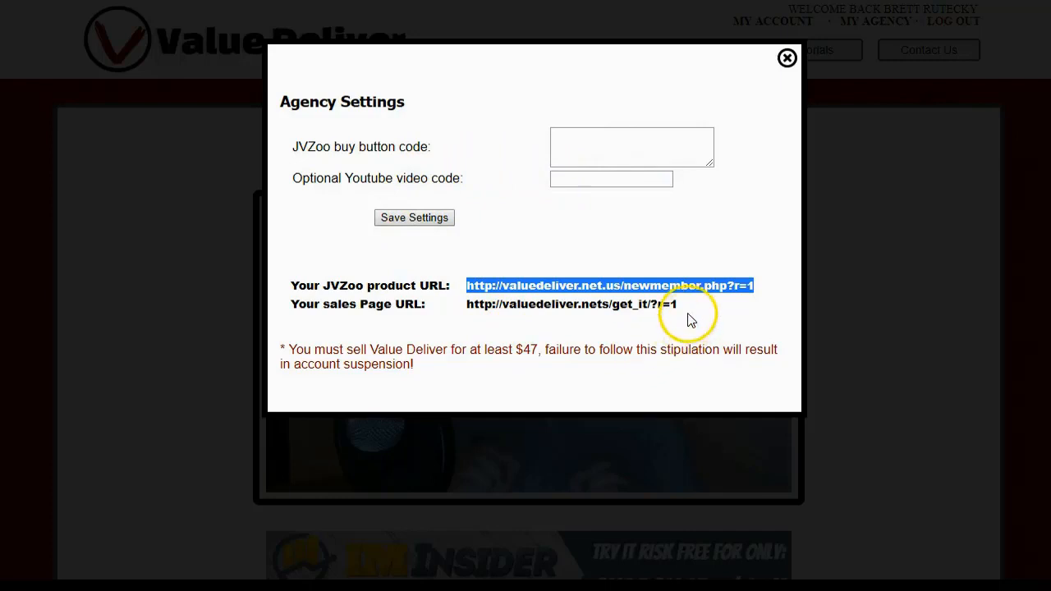
{"action": "left_click_drag", "start_coordinate": [688, 309], "coordinate": [465, 316]}
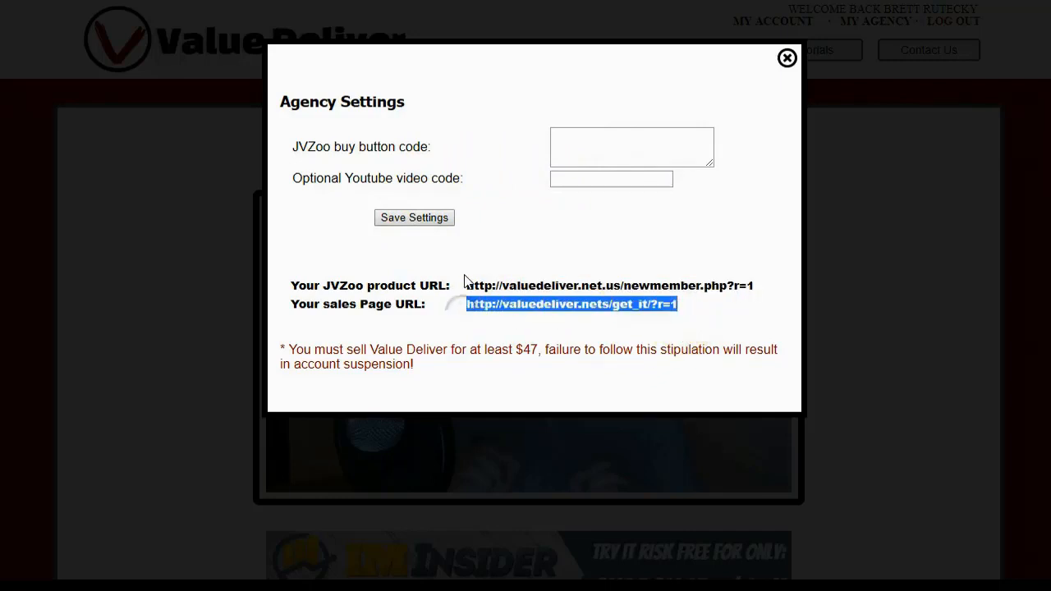